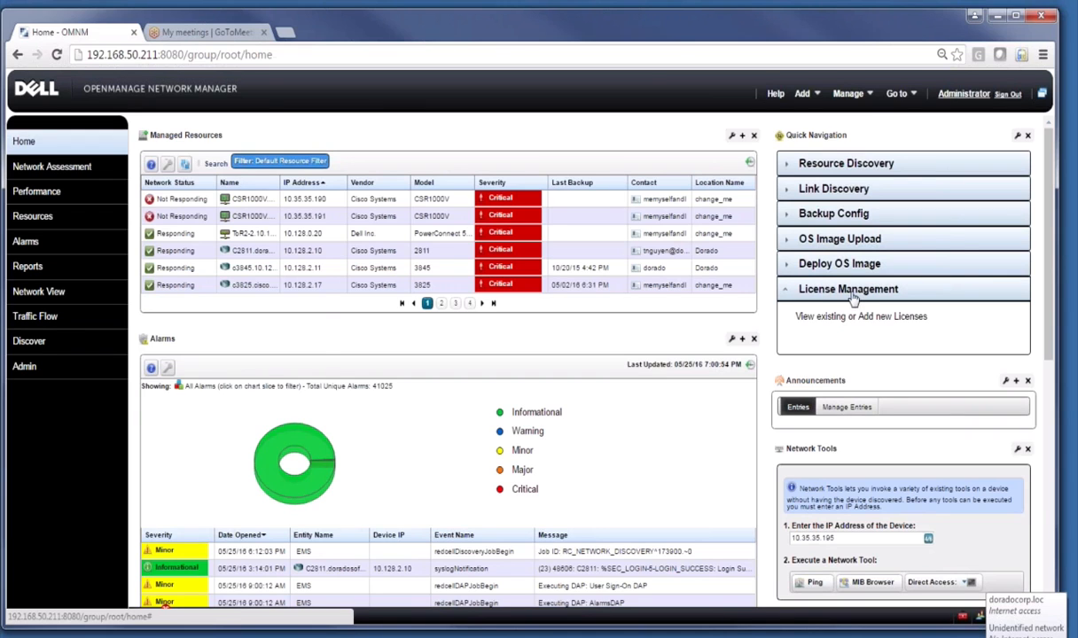
Open the License Viewer from License Management and bring up the license registration file chooser, dismissing it without a selection.
{"action": "left_click", "coordinate": [809, 283]}
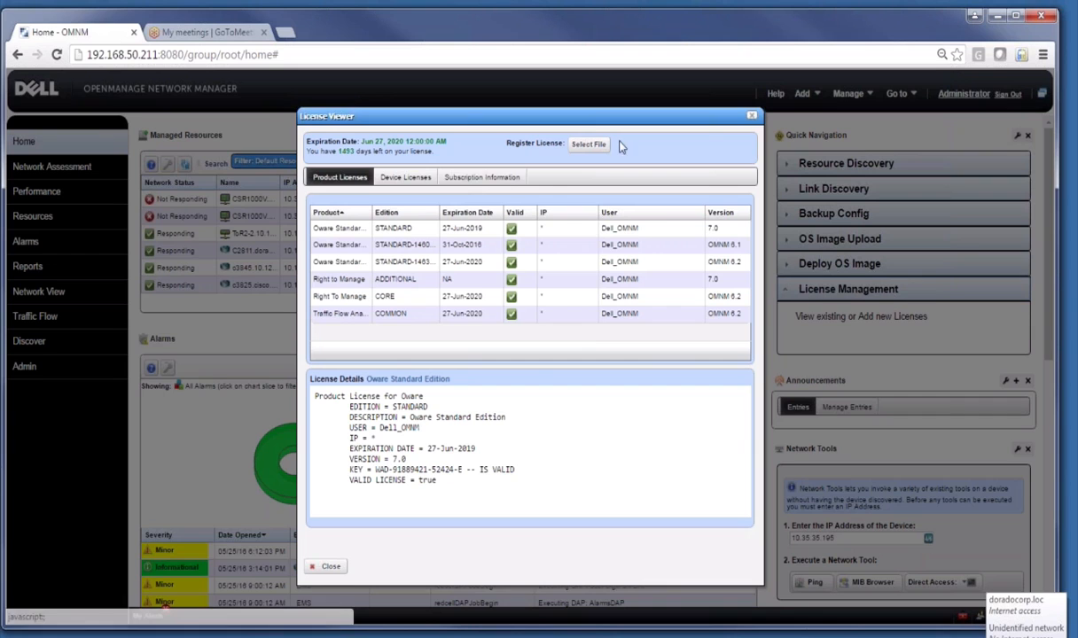
{"action": "left_click", "coordinate": [587, 143]}
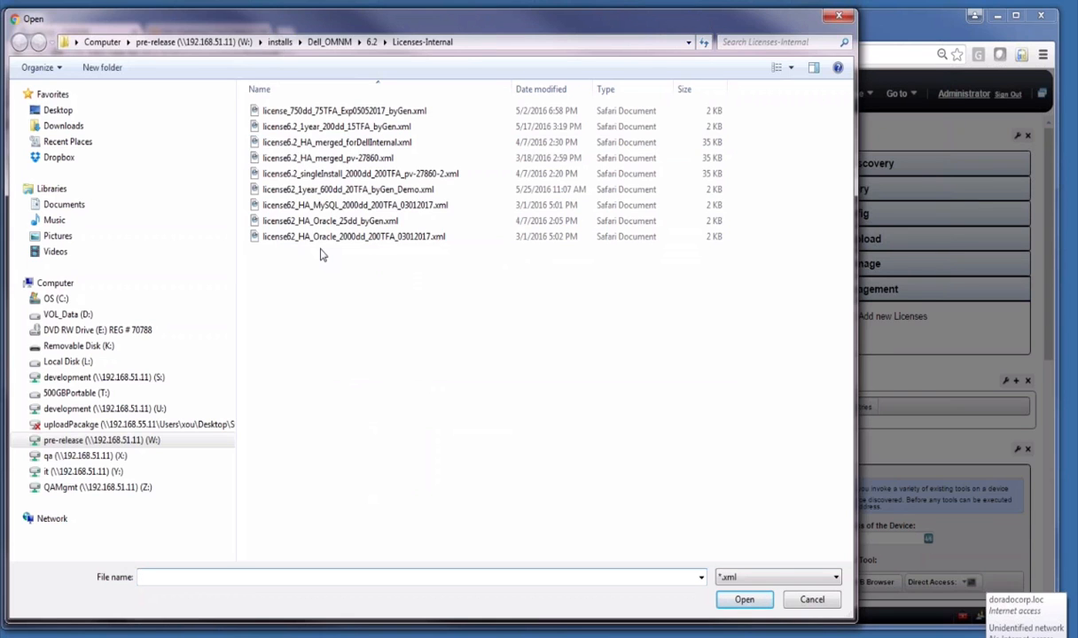
{"action": "left_click", "coordinate": [813, 601]}
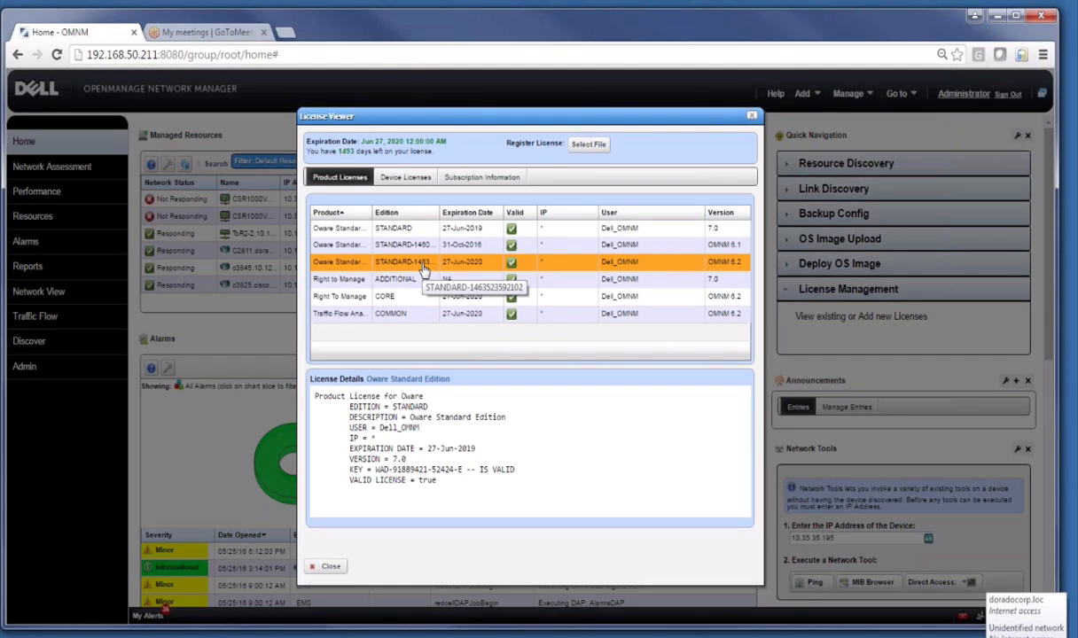
Review the editions and expiration dates of the product licenses listed in the License Viewer.
{"action": "left_click", "coordinate": [413, 296]}
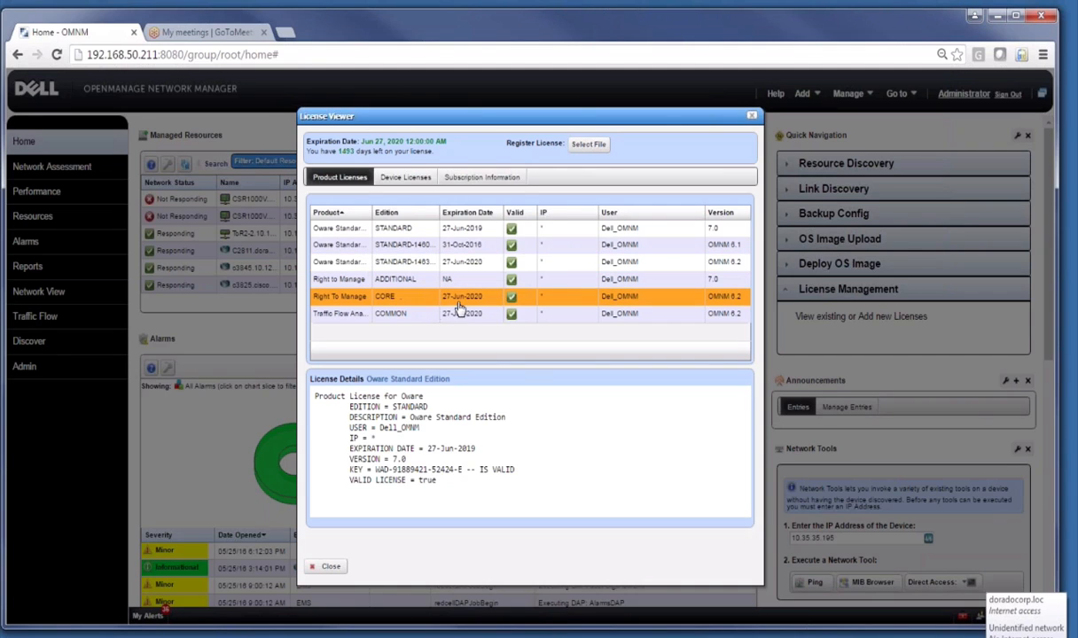
{"action": "left_click", "coordinate": [428, 313]}
{"action": "left_click", "coordinate": [445, 296]}
{"action": "left_click", "coordinate": [455, 279]}
{"action": "left_click", "coordinate": [462, 265]}
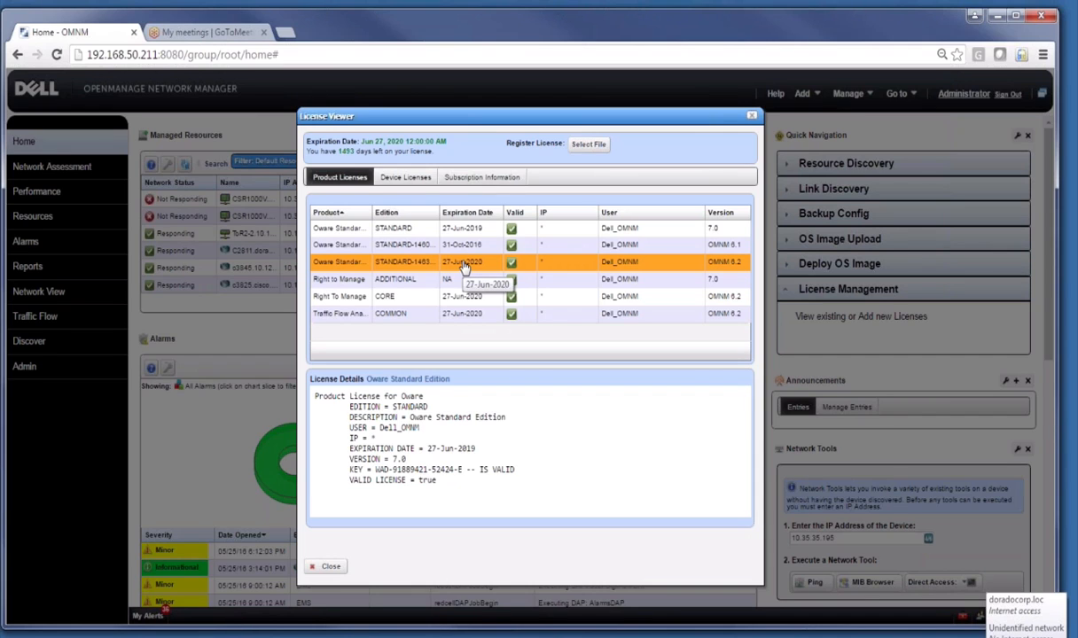
{"action": "left_click", "coordinate": [457, 314]}
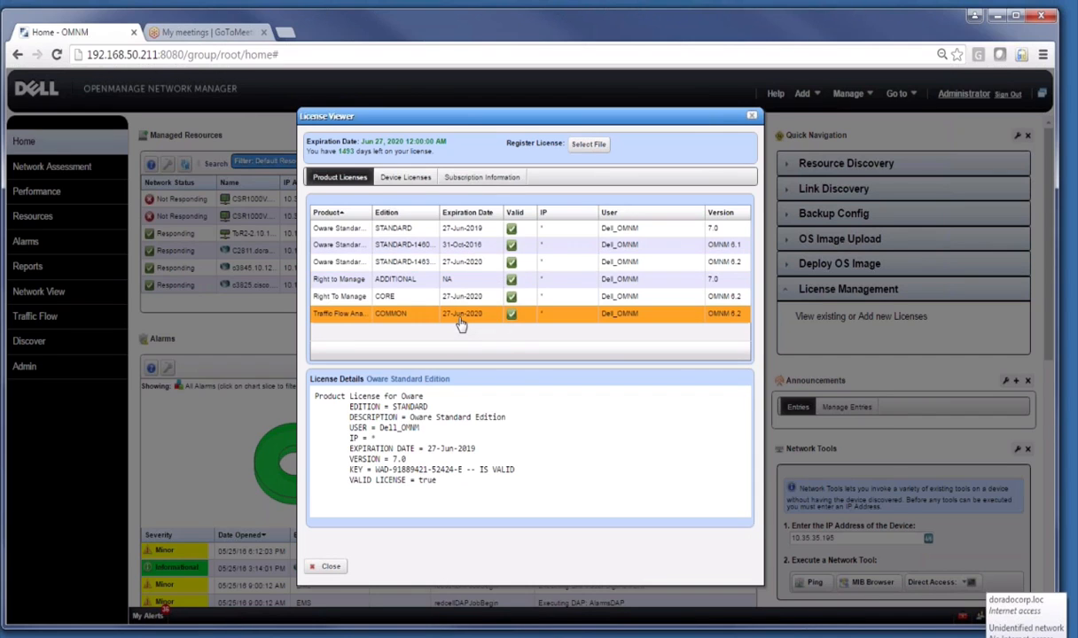
Examine the license details of the Right to Manage ADDITIONAL edition.
{"action": "left_click", "coordinate": [397, 282]}
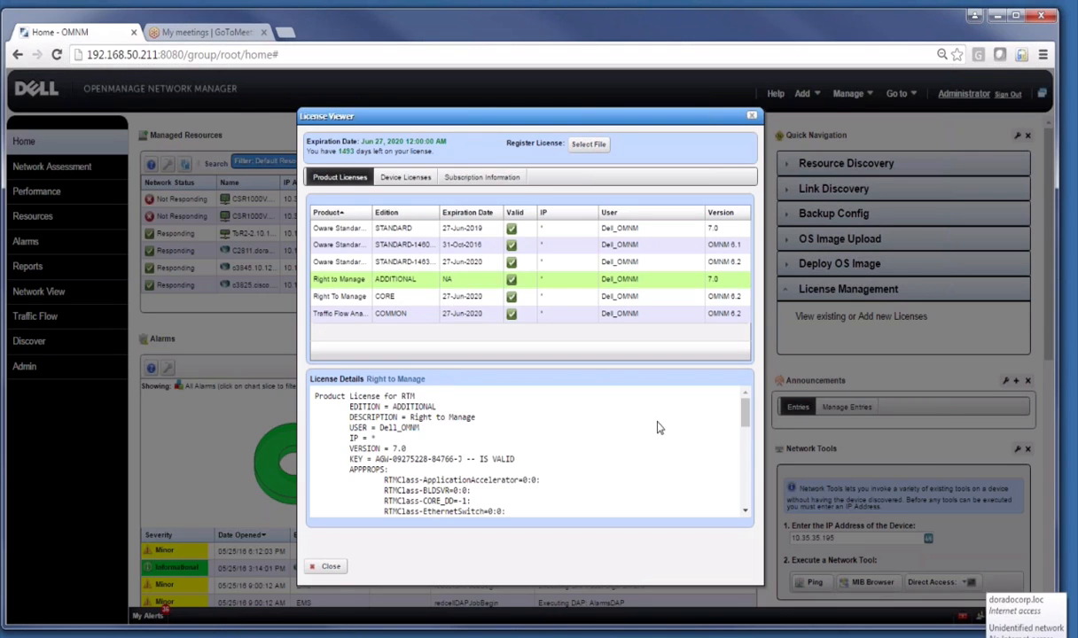
{"action": "mouse_move", "coordinate": [745, 417]}
{"action": "left_mouse_down"}
{"action": "mouse_move", "coordinate": [746, 465]}
{"action": "mouse_move", "coordinate": [749, 411]}
{"action": "left_mouse_up"}
{"action": "left_click", "coordinate": [412, 276]}
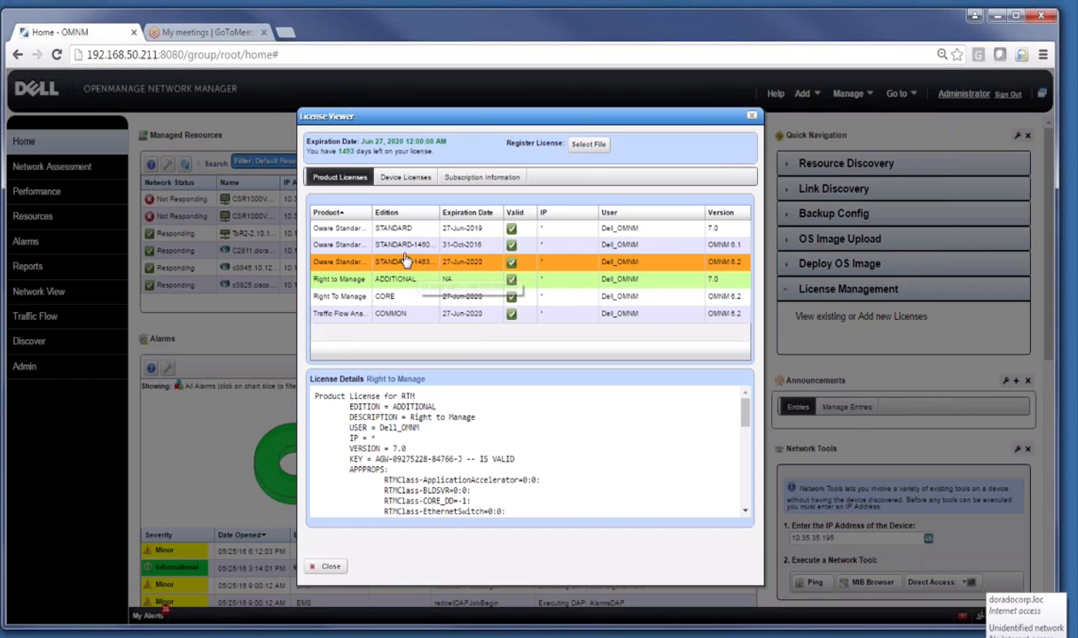
Highlight RTMTotal in the Right To Manage CORE license details and check the maximum devices under the device licenses.
{"action": "left_click", "coordinate": [362, 297]}
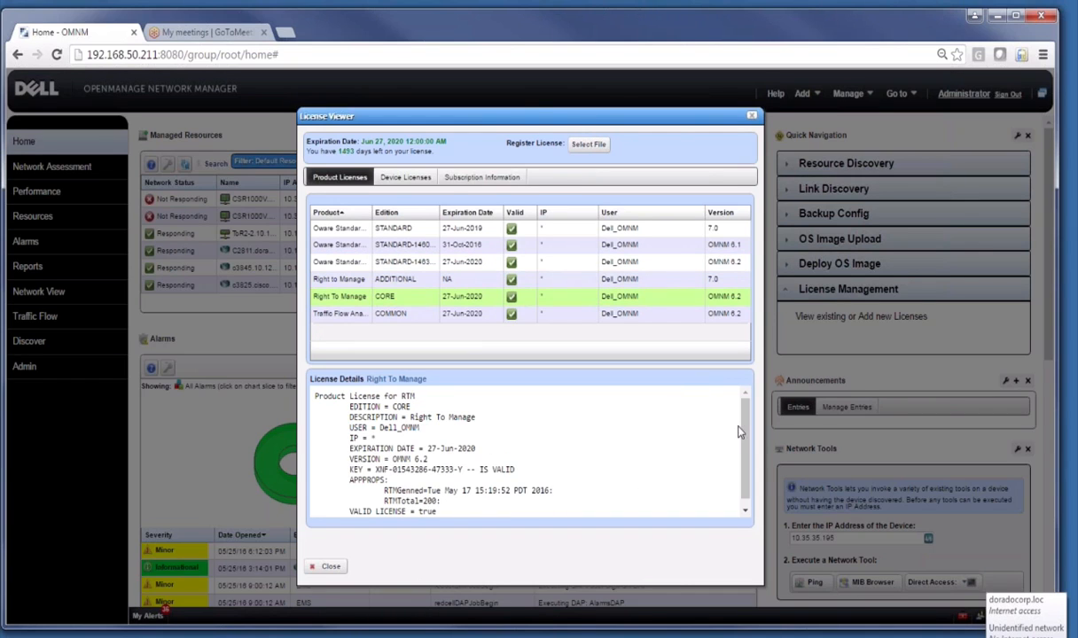
{"action": "left_click_drag", "start_coordinate": [747, 429], "coordinate": [749, 460]}
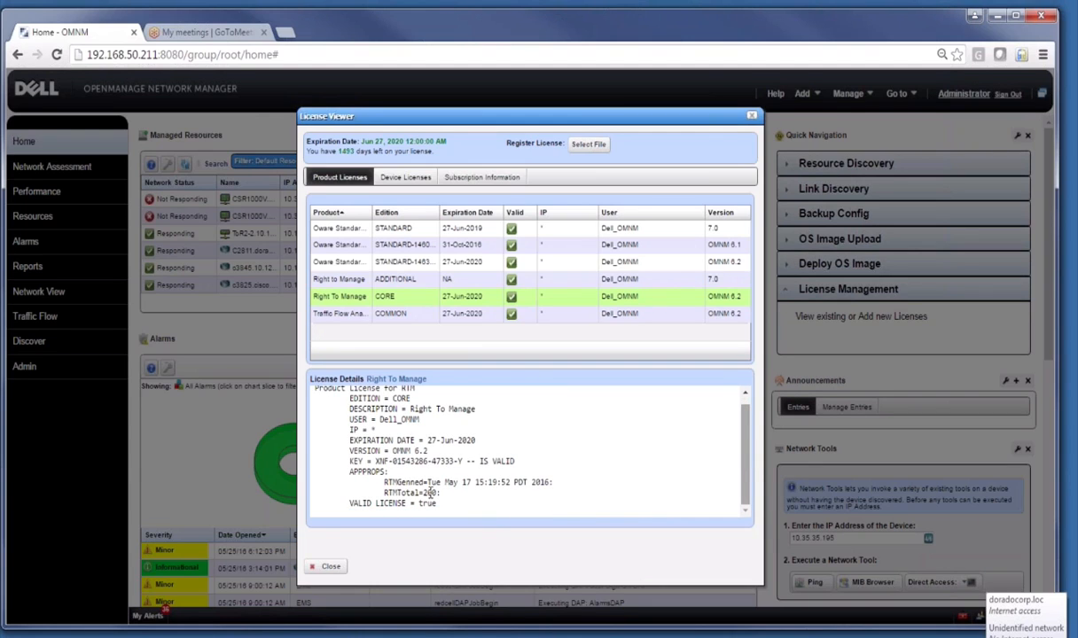
{"action": "left_click_drag", "start_coordinate": [440, 493], "coordinate": [387, 494]}
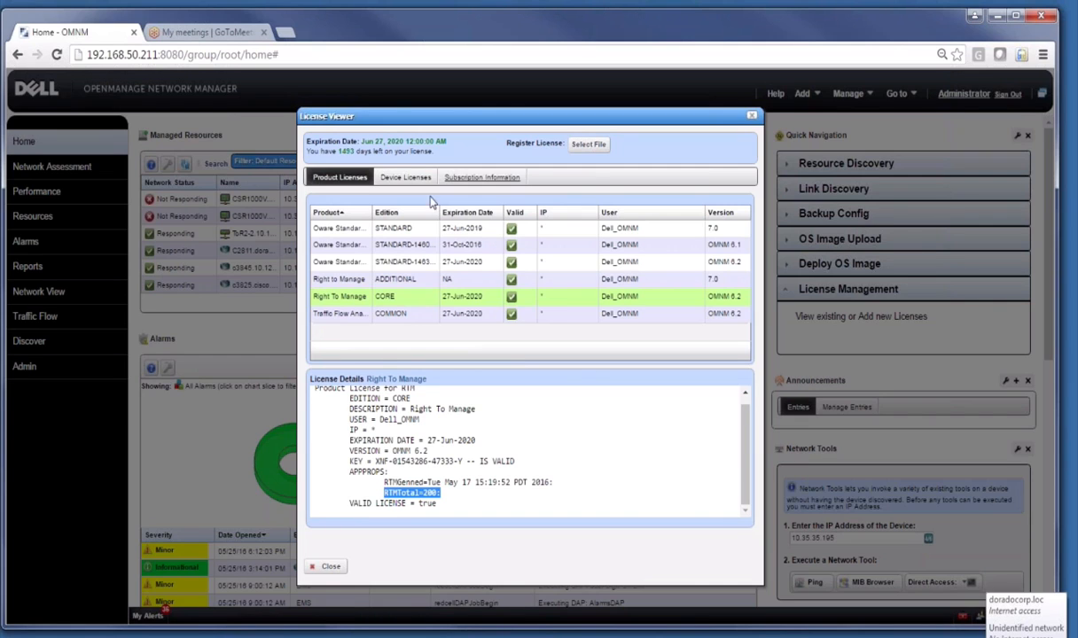
{"action": "left_click", "coordinate": [413, 180]}
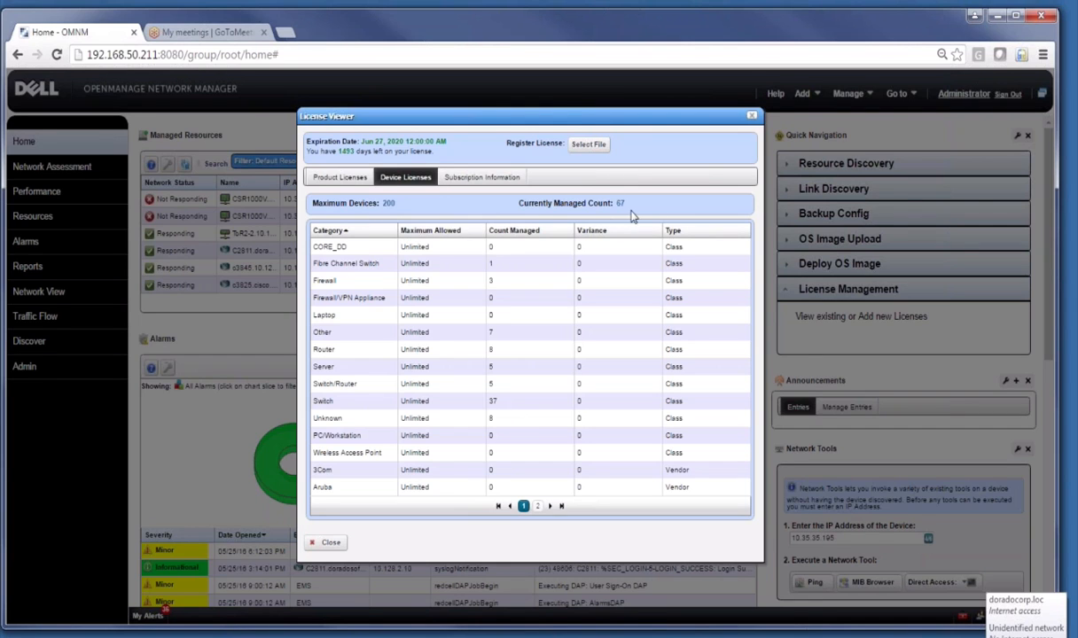
Start registering a license from the product licenses and browse to installs\Dell_OMNM\6.2\Licenses-Internal on the pre-release (W:) drive.
{"action": "left_click", "coordinate": [330, 177]}
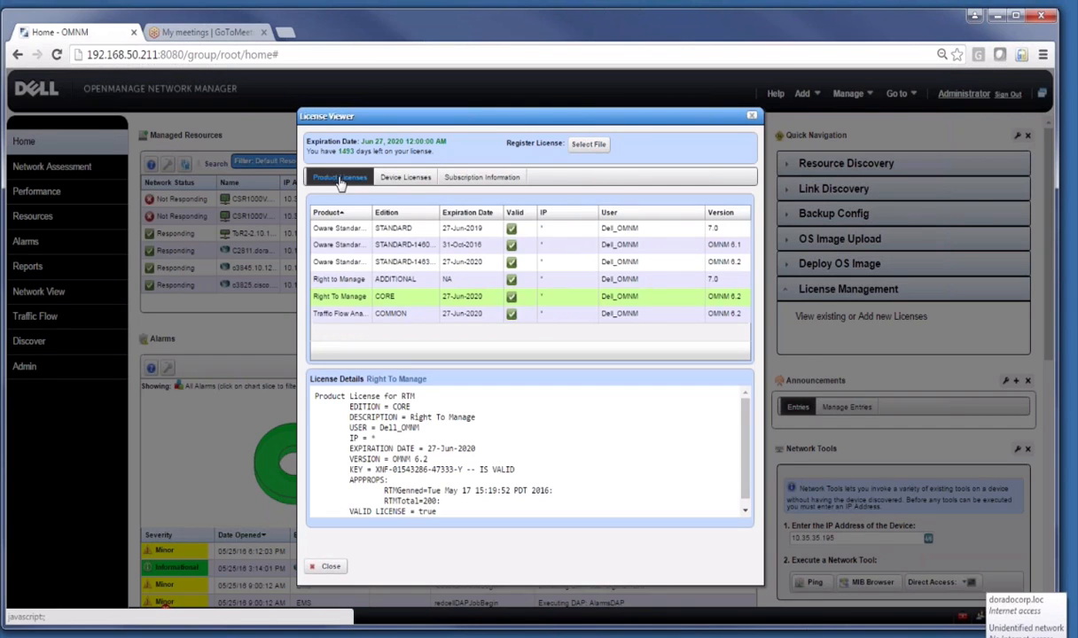
{"action": "left_click", "coordinate": [587, 144]}
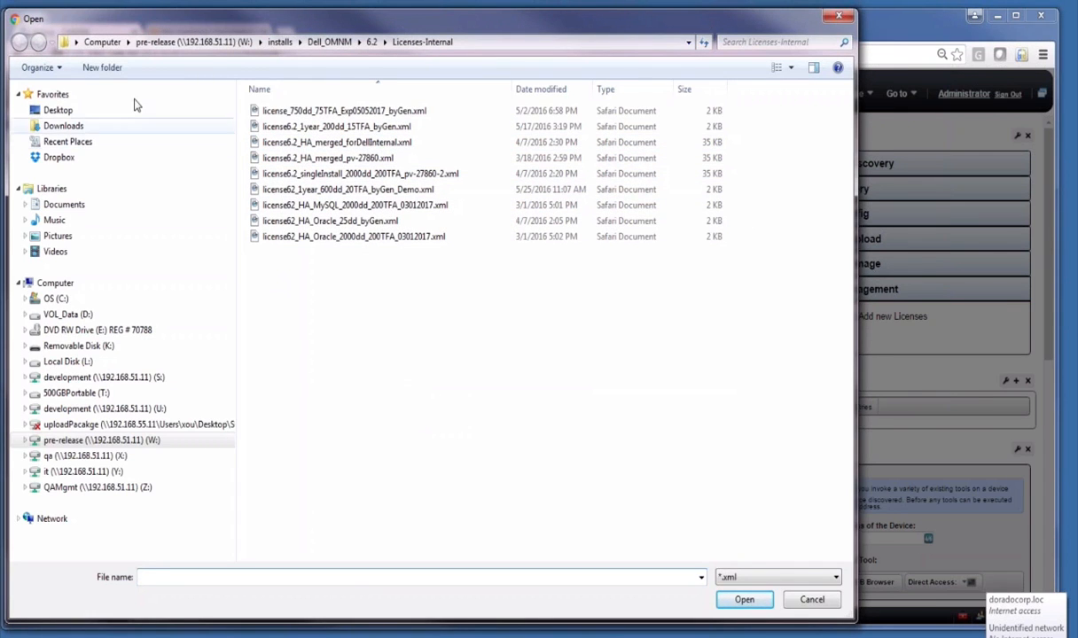
{"action": "left_click", "coordinate": [120, 441]}
{"action": "double_click", "coordinate": [289, 143]}
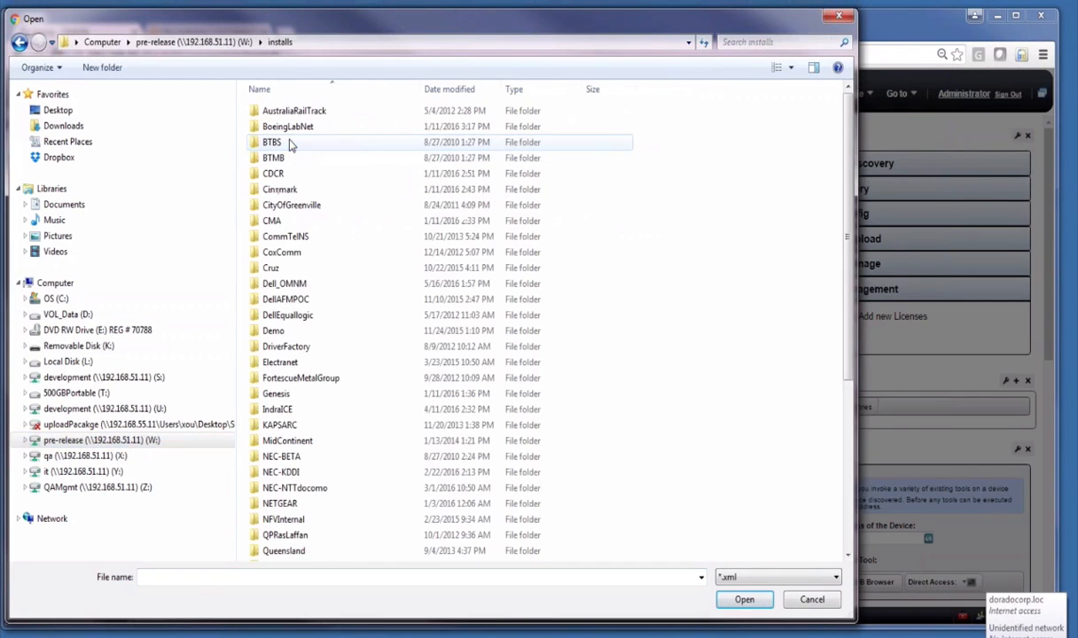
{"action": "double_click", "coordinate": [291, 284]}
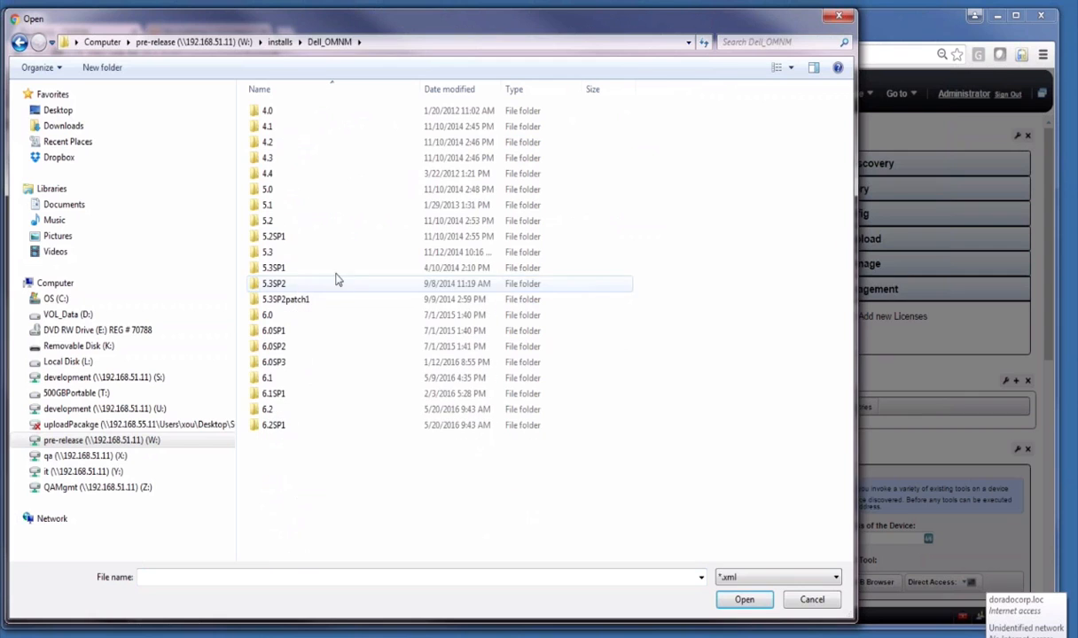
{"action": "double_click", "coordinate": [269, 409]}
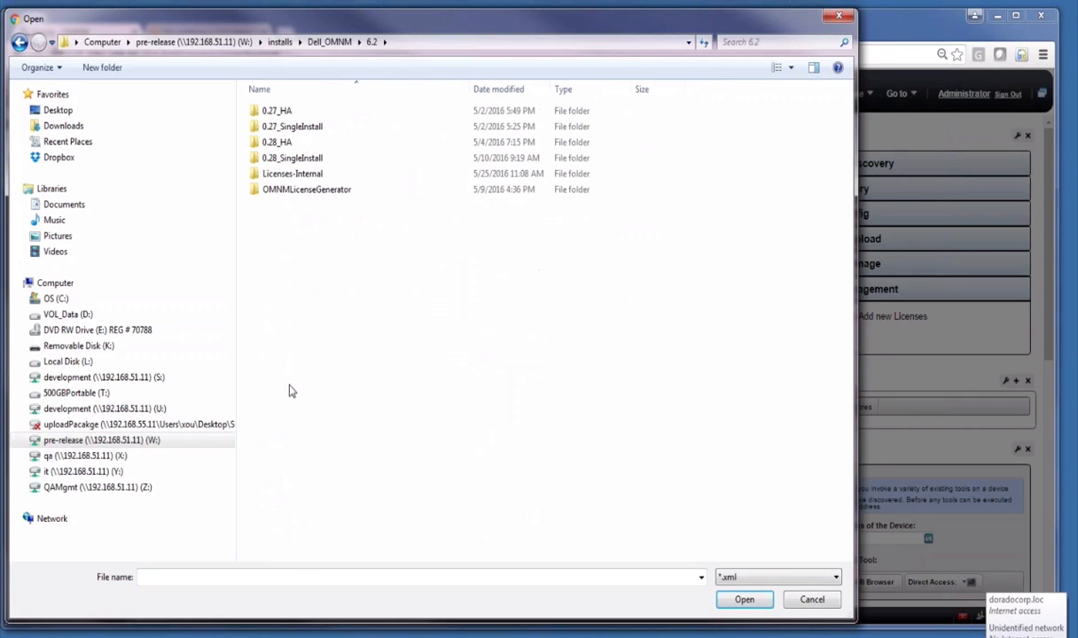
{"action": "double_click", "coordinate": [293, 174]}
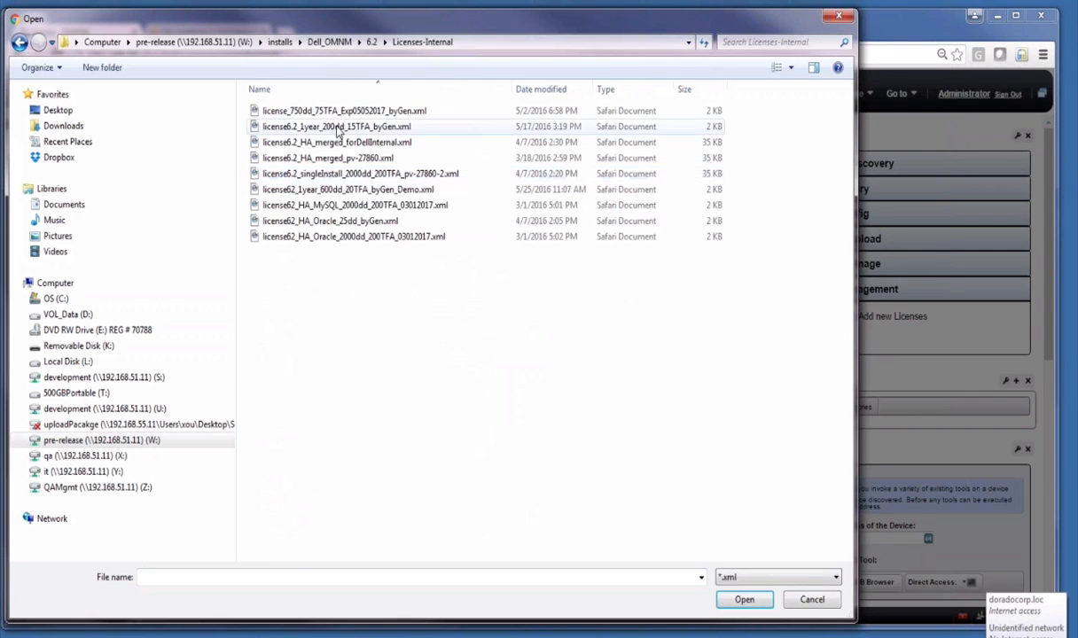
Sort the license files by date modified and register license62_1year_600dd_20TFA_byGen_Demo.xml.
{"action": "left_click", "coordinate": [547, 91]}
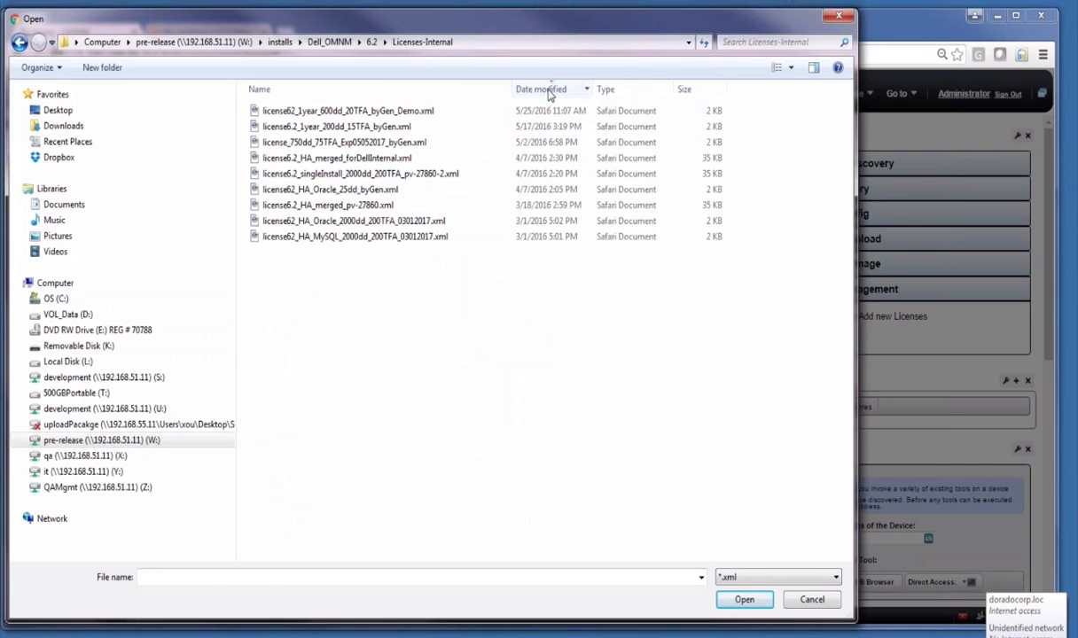
{"action": "left_click", "coordinate": [392, 111]}
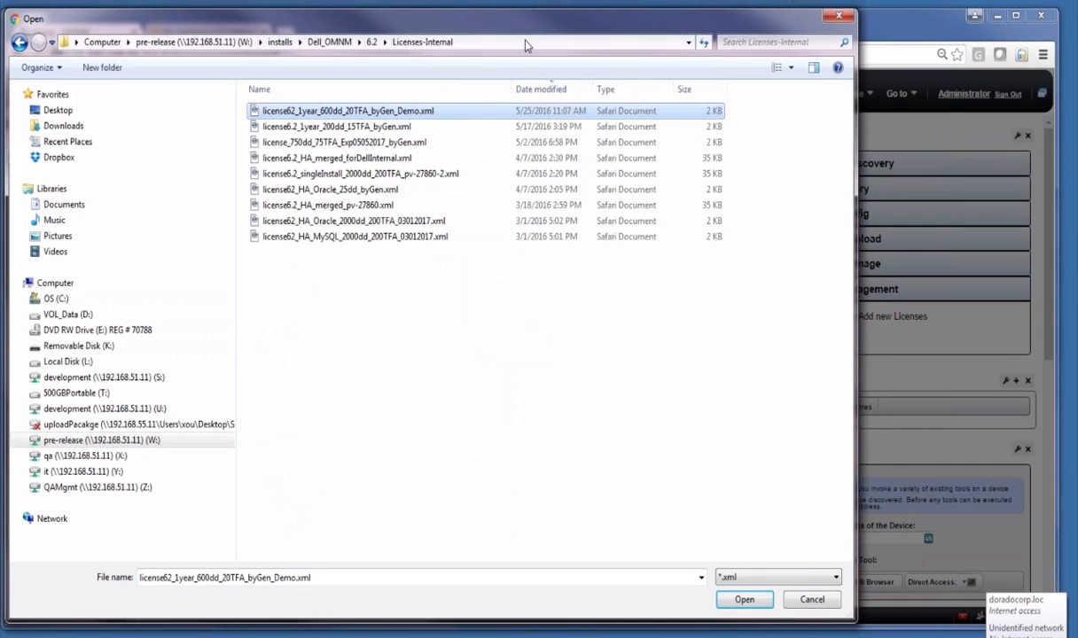
{"action": "left_click_drag", "start_coordinate": [509, 23], "coordinate": [0, 13]}
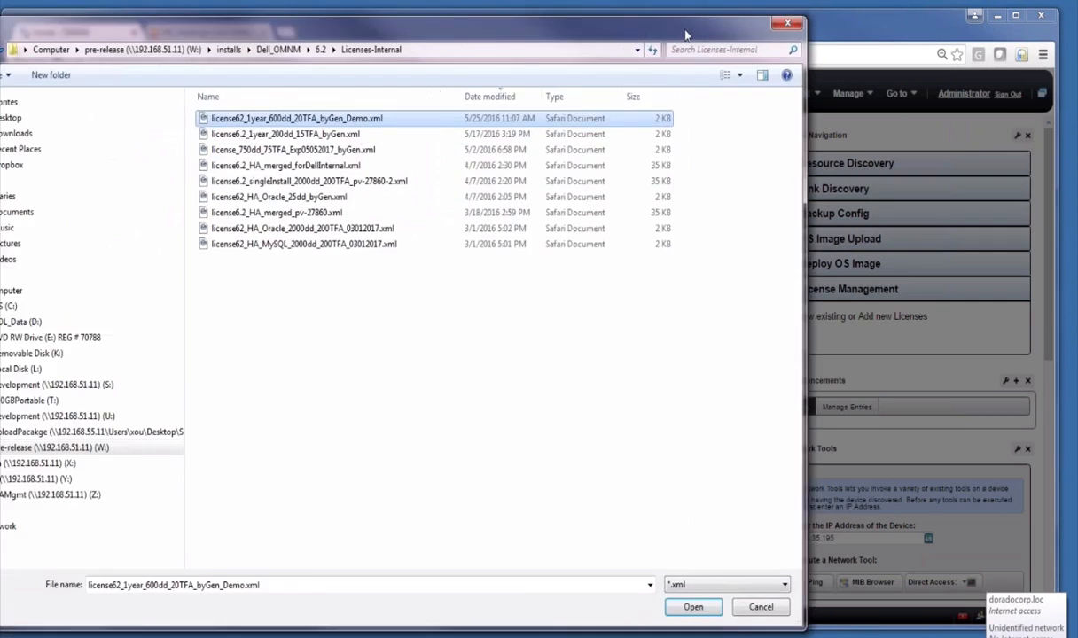
{"action": "left_click_drag", "start_coordinate": [685, 35], "coordinate": [695, 34]}
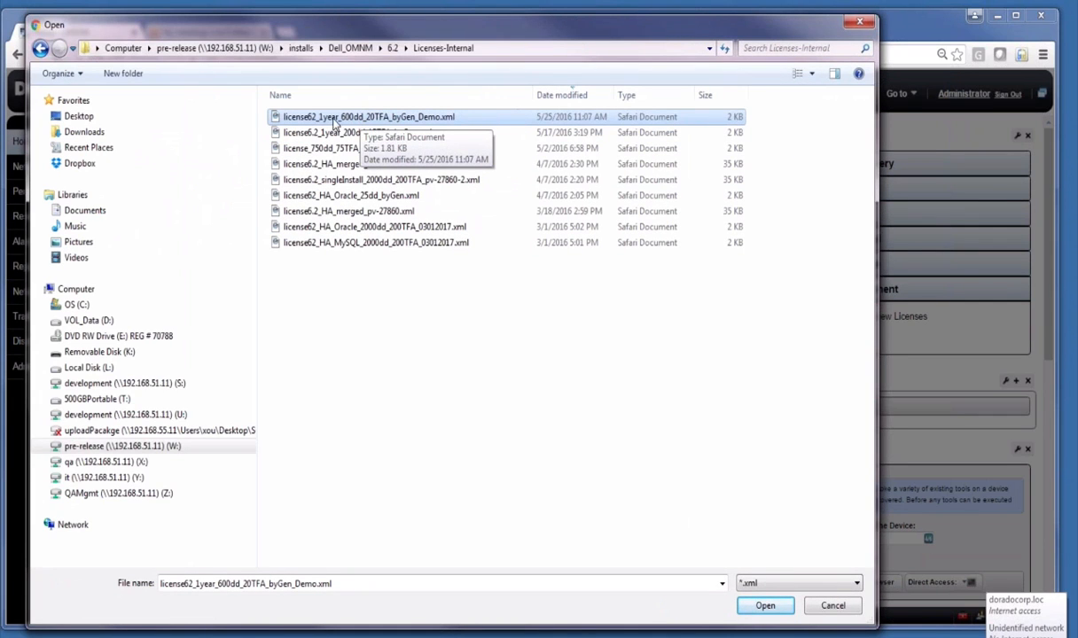
{"action": "left_click", "coordinate": [766, 606]}
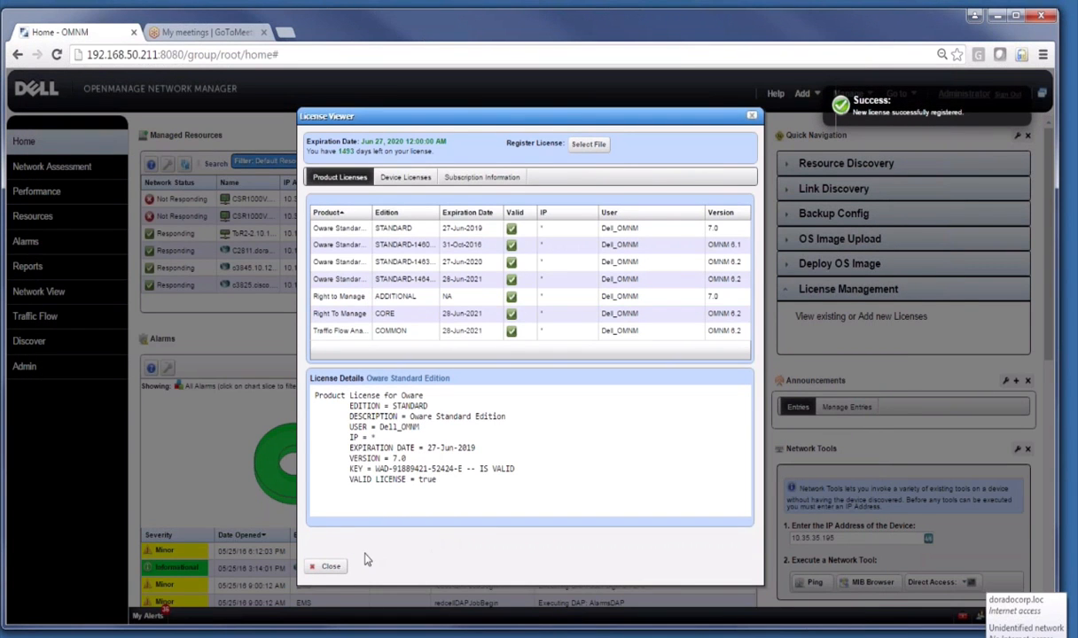
Check the maximum devices under the device licenses, and examine MaxExporterCount in the Traffic Flow Analyzer COMMON license details.
{"action": "left_click", "coordinate": [397, 178]}
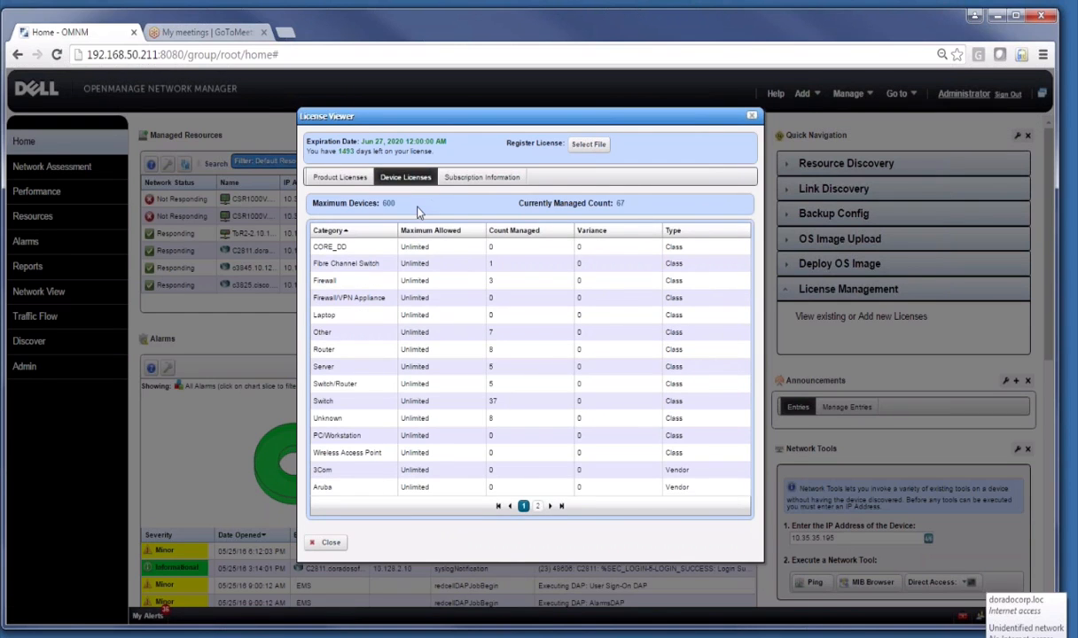
{"action": "left_click", "coordinate": [339, 177]}
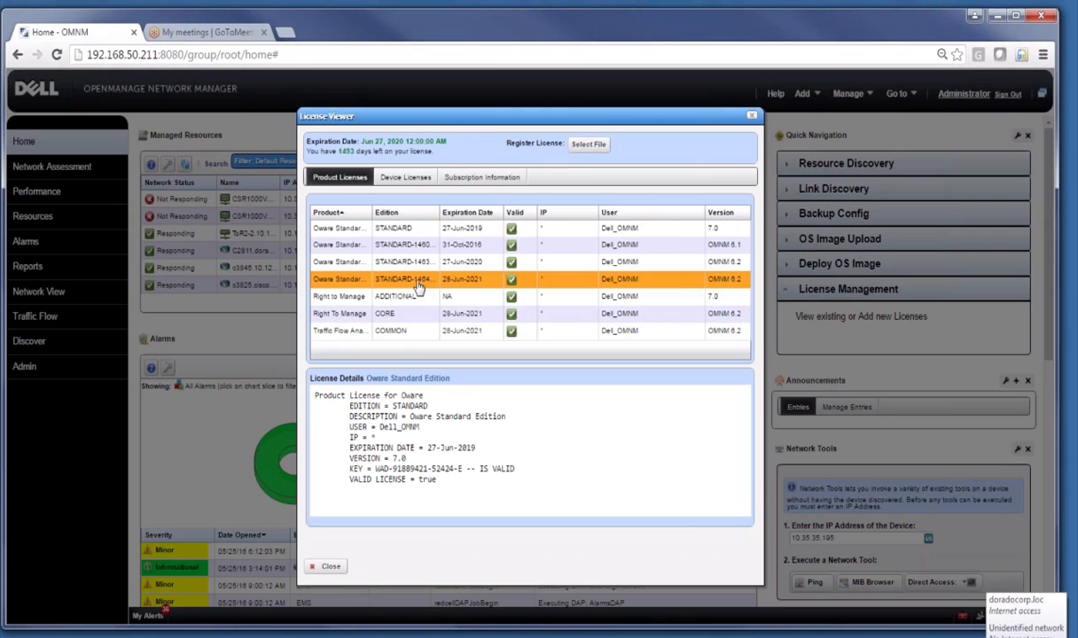
{"action": "left_click", "coordinate": [422, 337]}
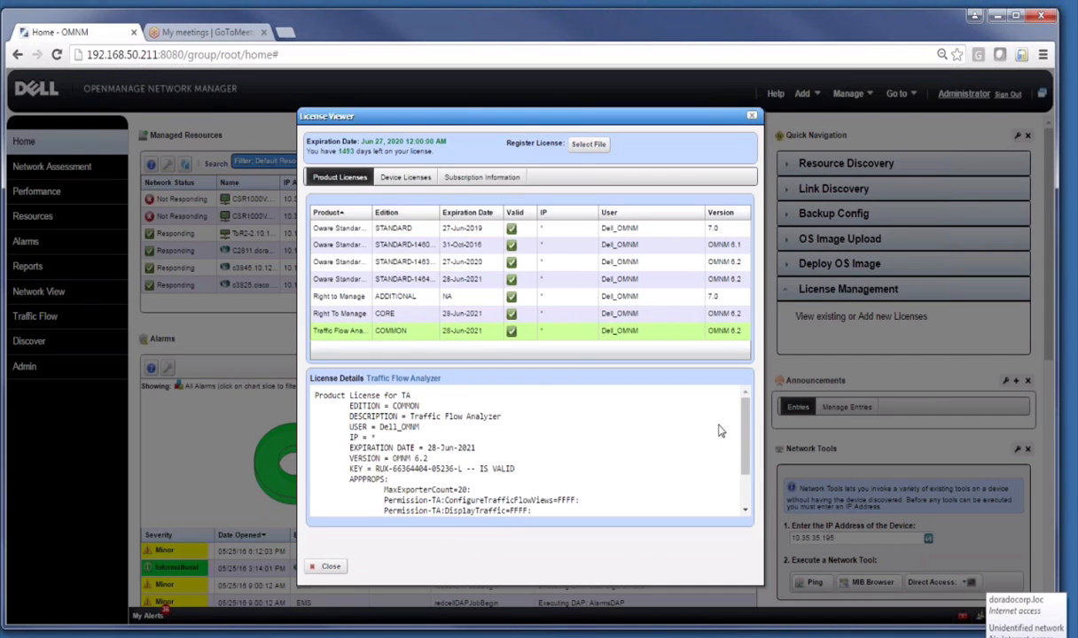
{"action": "left_click_drag", "start_coordinate": [747, 447], "coordinate": [747, 461]}
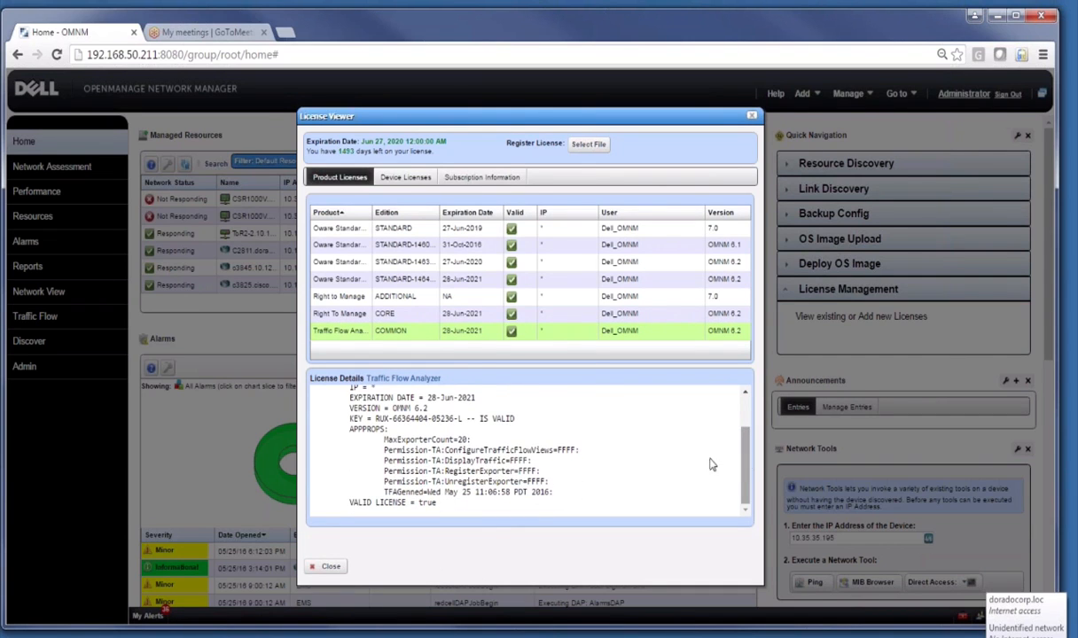
{"action": "left_click_drag", "start_coordinate": [471, 439], "coordinate": [426, 437]}
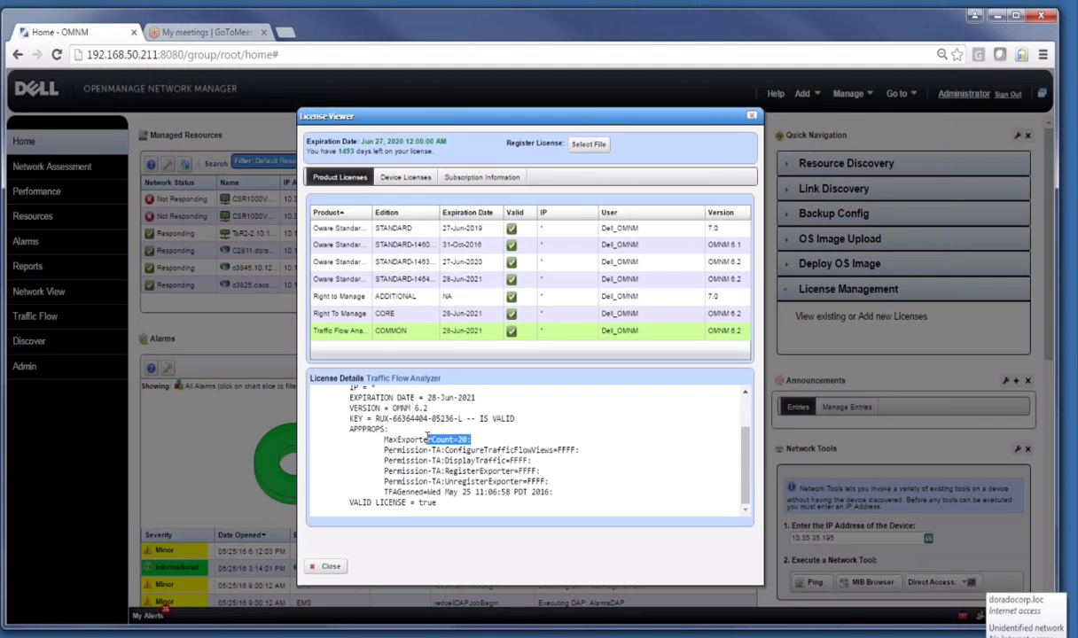
Examine RTMTotal in the renewed Right To Manage CORE license details and close the License Viewer.
{"action": "left_click", "coordinate": [401, 312]}
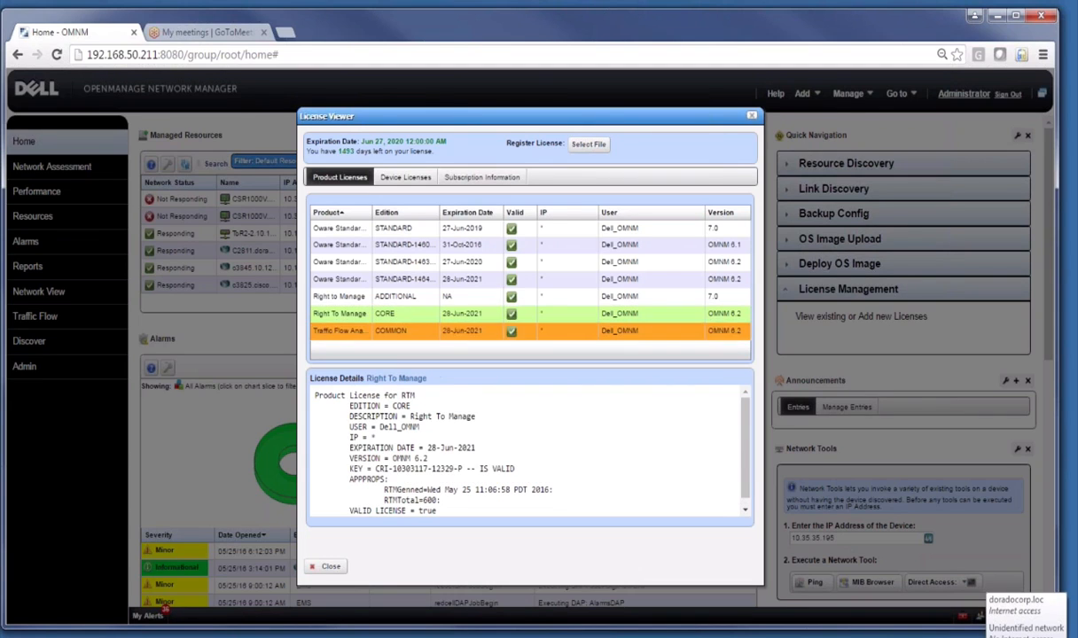
{"action": "left_click_drag", "start_coordinate": [440, 500], "coordinate": [410, 489]}
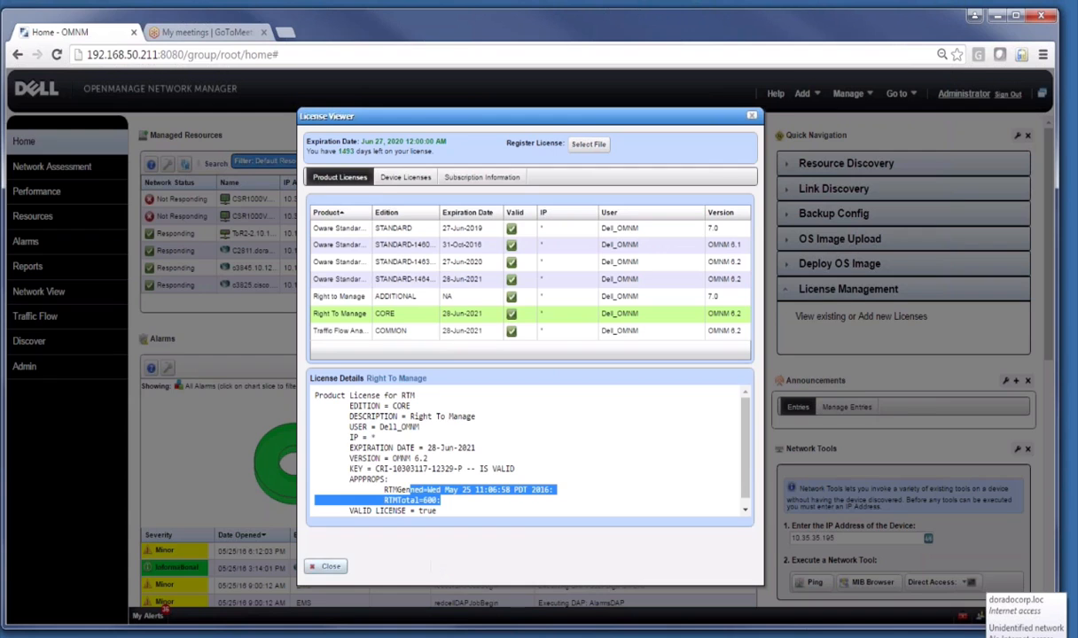
{"action": "left_click", "coordinate": [330, 566]}
Switch to the terminal session and import license6.2_singleInstall_2000dd_200TFA.xml with the licenseimporter command, enlarging the window to show its output.
{"action": "key", "text": "alt+Tab"}
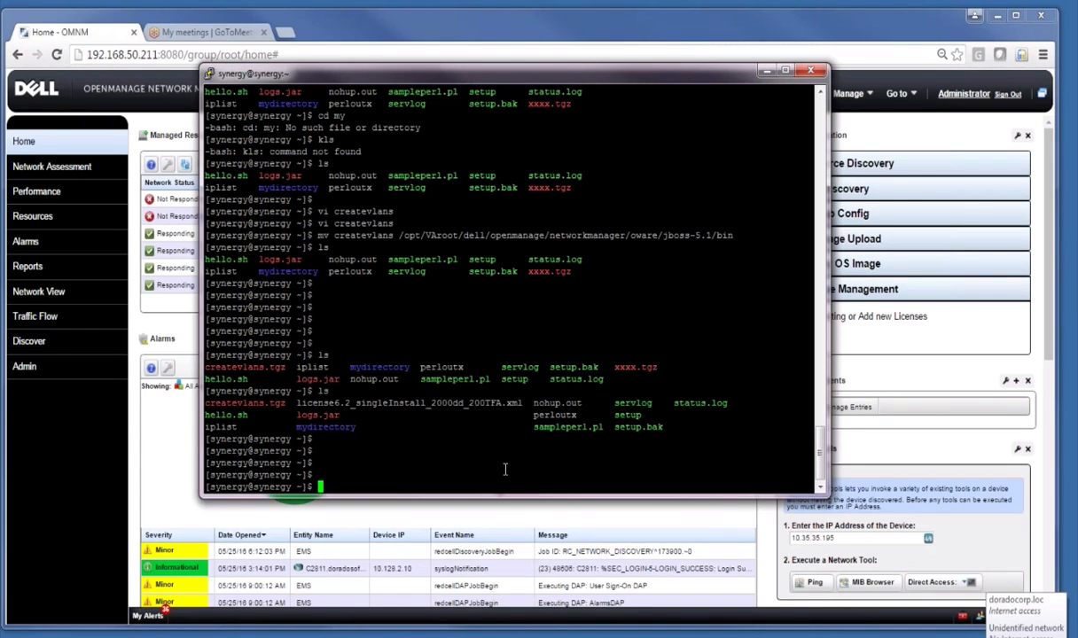
{"action": "type", "text": "licen"}
{"action": "type", "text": "eeimporter lic"}
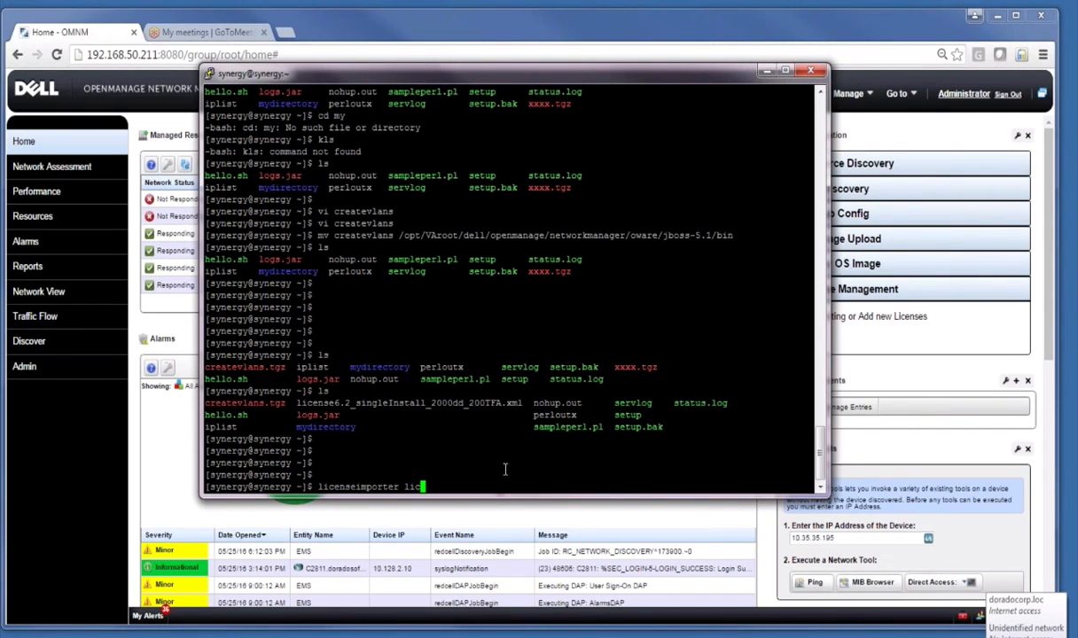
{"action": "key", "text": "Tab"}
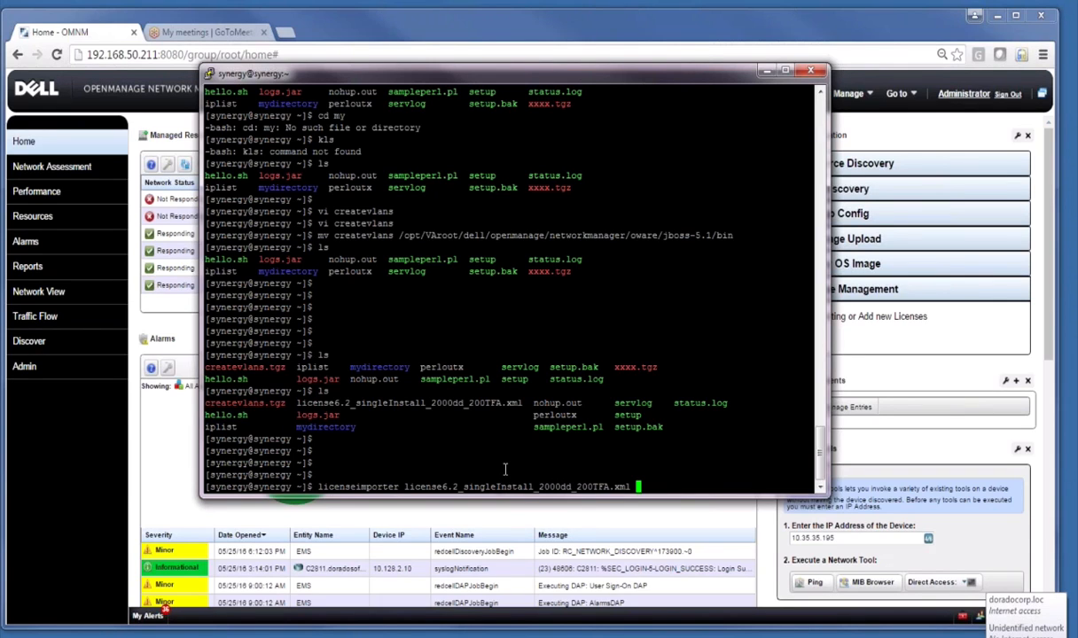
{"action": "key", "text": "Return"}
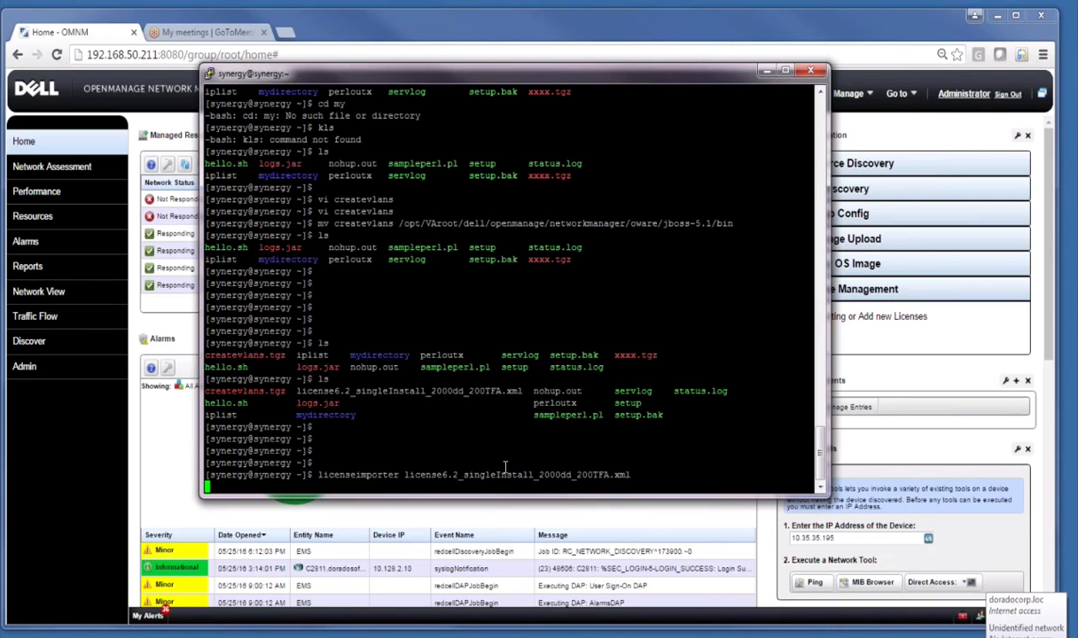
{"action": "left_click_drag", "start_coordinate": [578, 501], "coordinate": [823, 550]}
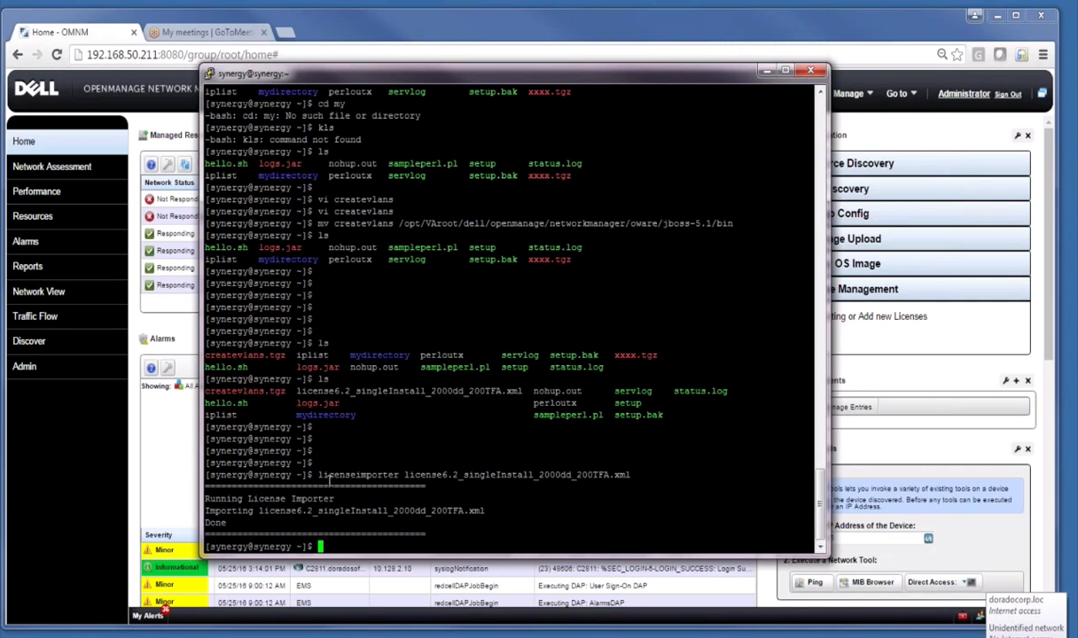
Minimise the terminal, go to the Discover page of the network manager, and view the options for creating a new discovery profile.
{"action": "left_click", "coordinate": [765, 70]}
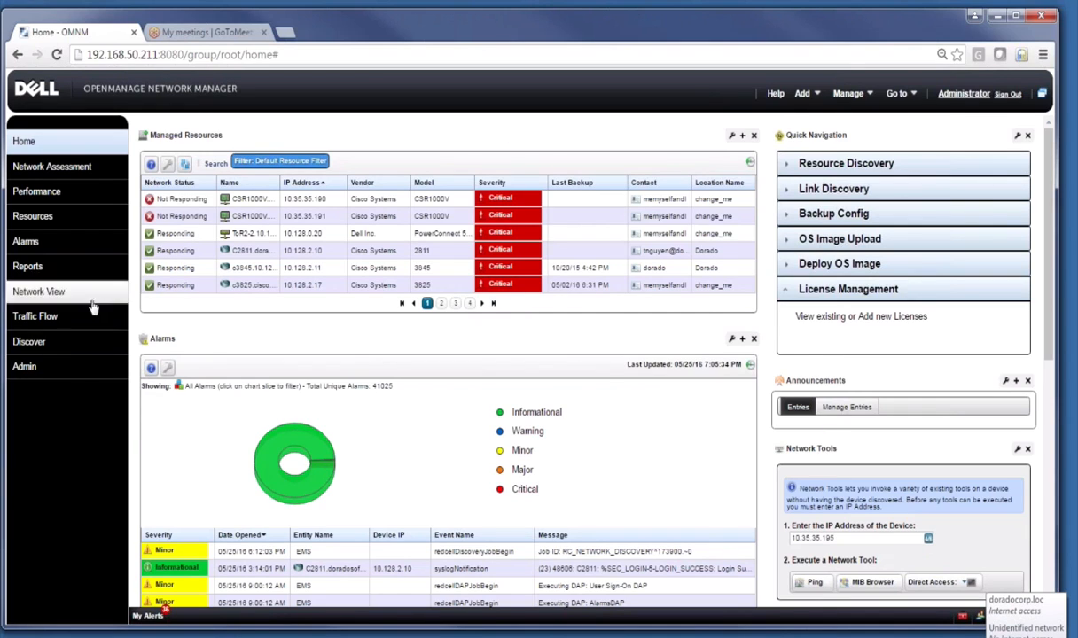
{"action": "left_click", "coordinate": [53, 344]}
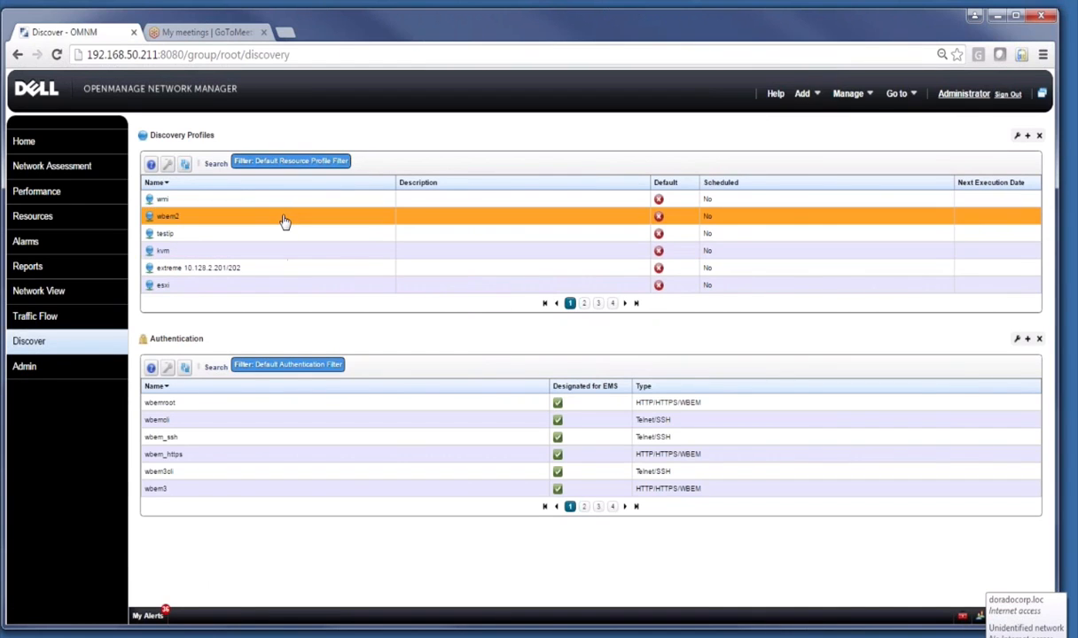
{"action": "left_click", "coordinate": [22, 146]}
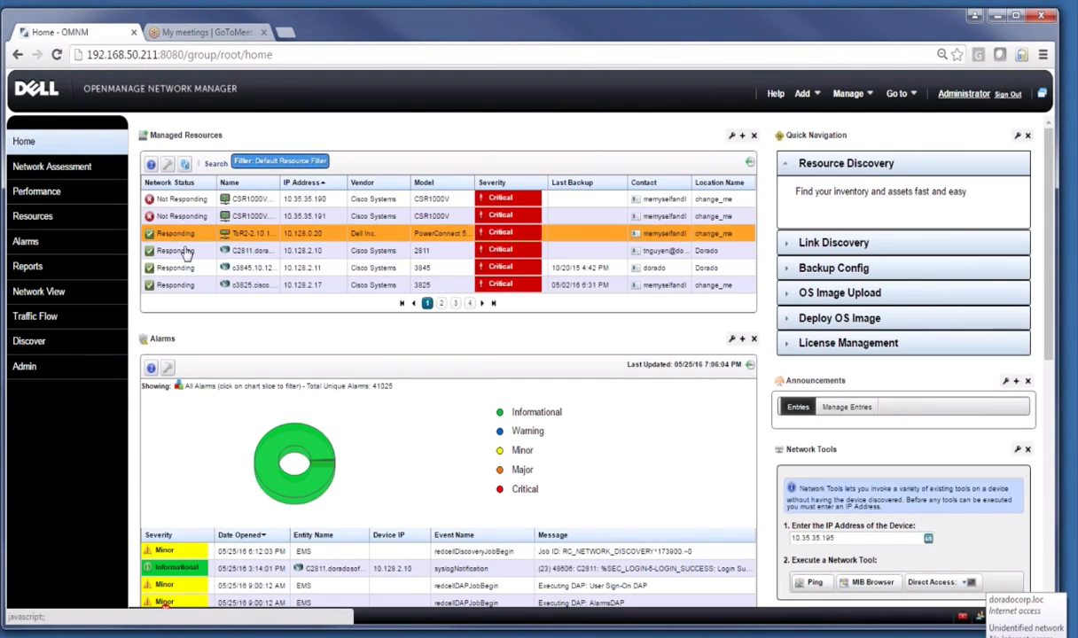
{"action": "left_click", "coordinate": [66, 339]}
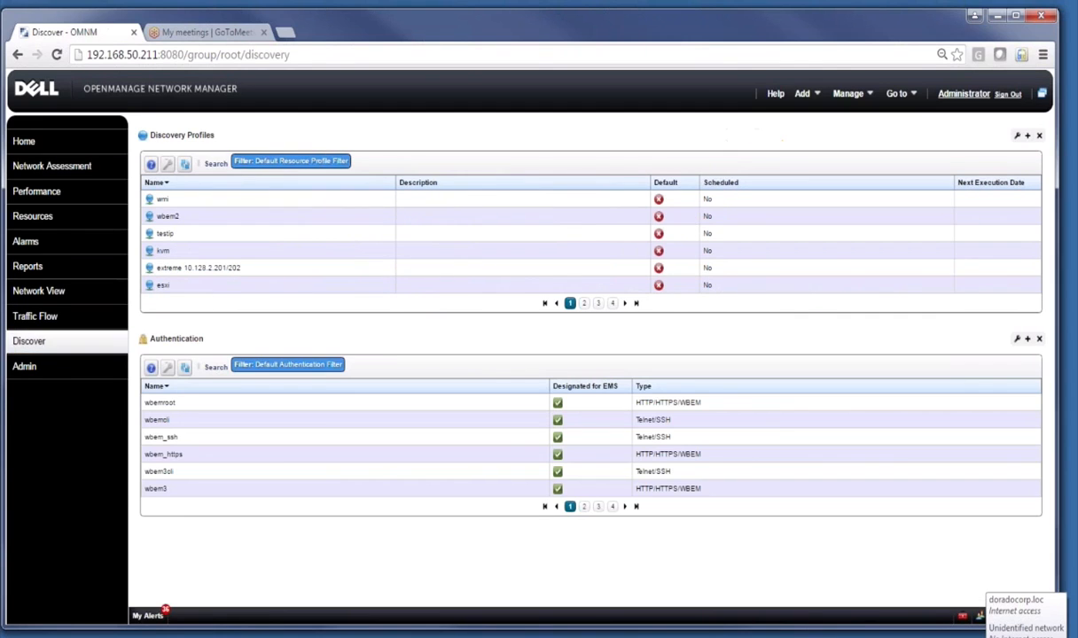
{"action": "right_click", "coordinate": [342, 198]}
{"action": "mouse_move", "coordinate": [362, 198]}
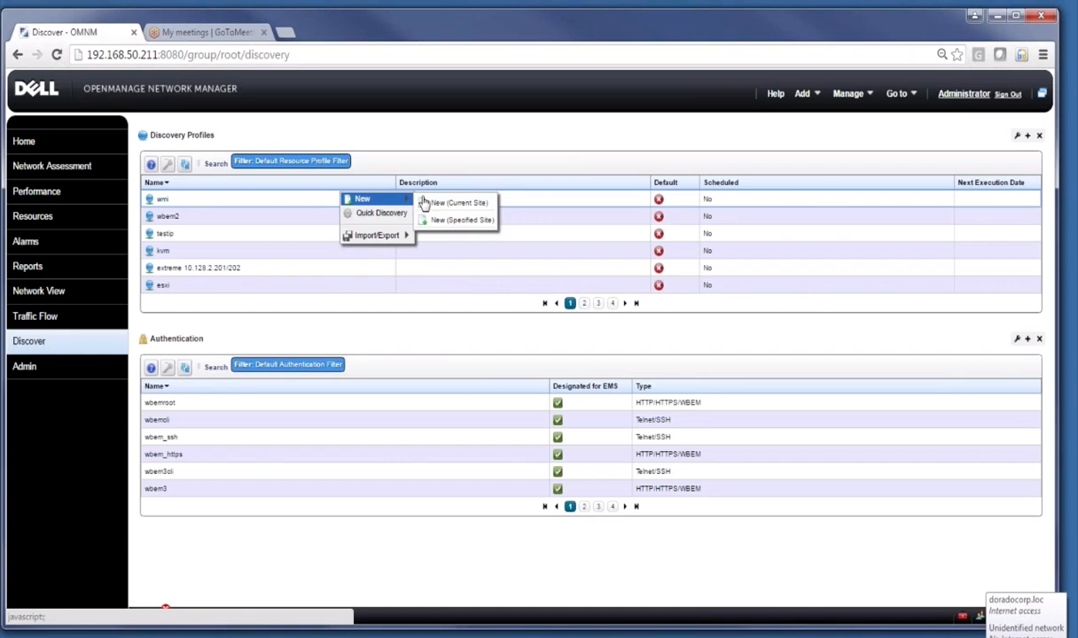
Search the discovery profiles for "demo" and open DEMO DiscoveryProfile for editing.
{"action": "left_click", "coordinate": [217, 164]}
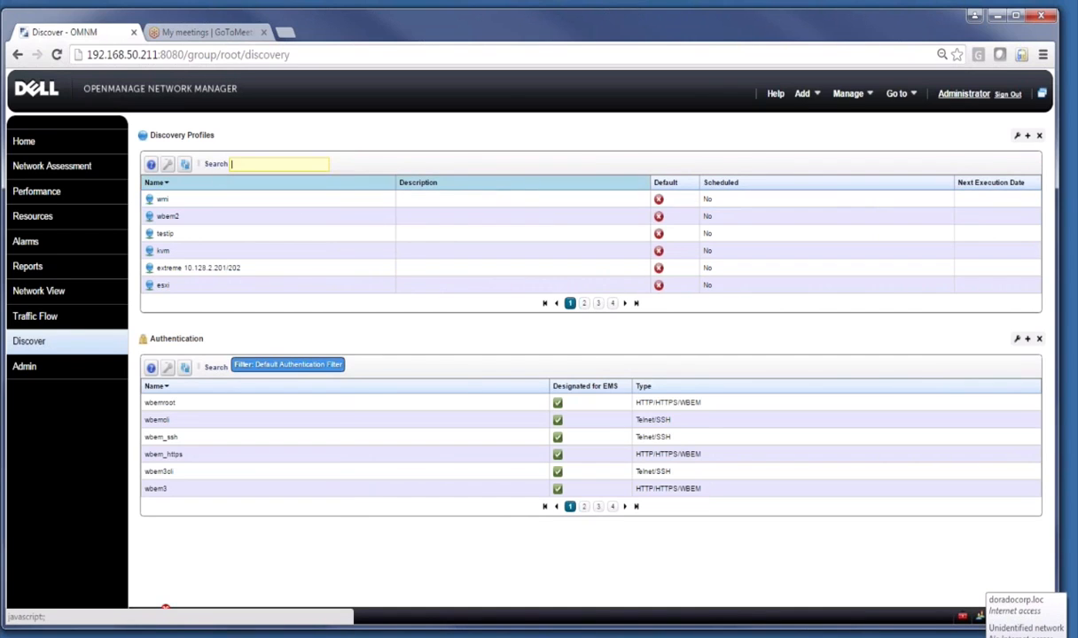
{"action": "type", "text": "demo"}
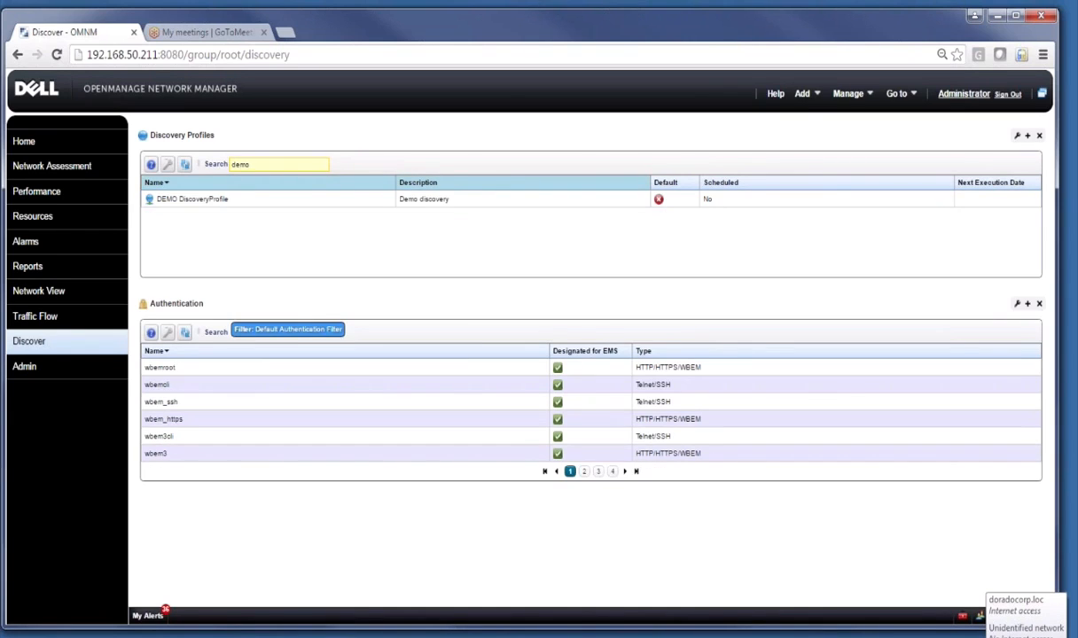
{"action": "left_click", "coordinate": [448, 200]}
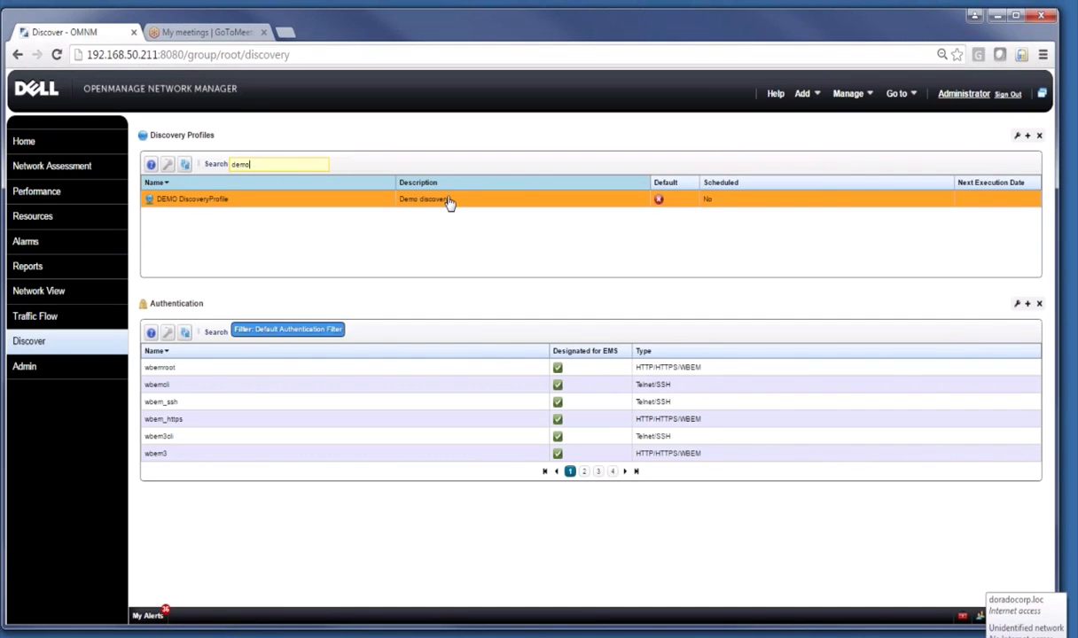
{"action": "right_click", "coordinate": [450, 203]}
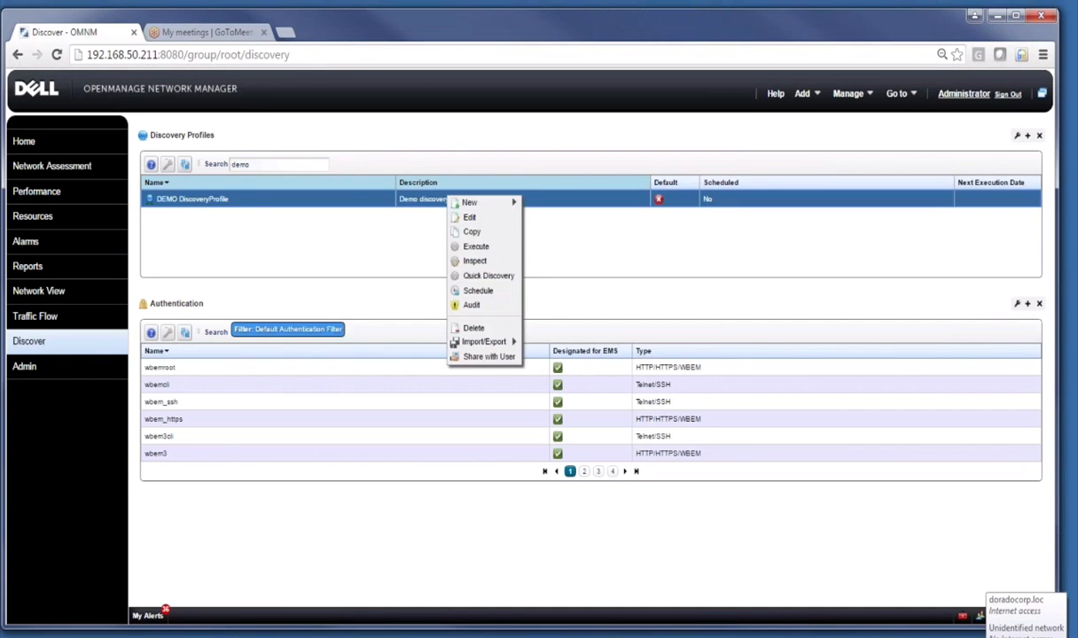
{"action": "left_click", "coordinate": [454, 217]}
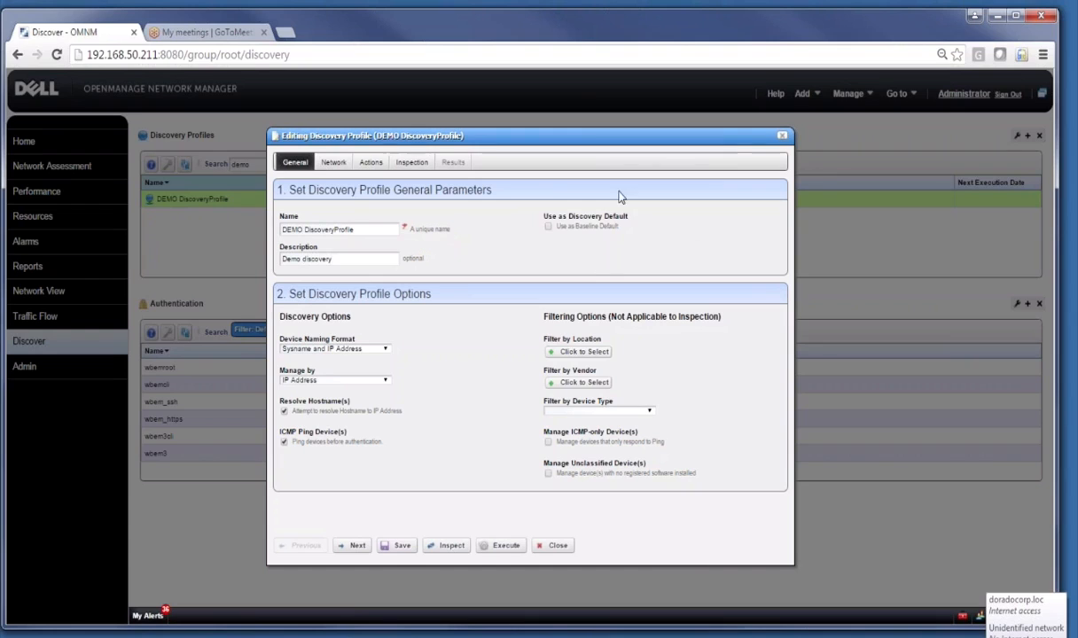
Make the profile the baseline discovery default and review the Device Naming Format and Manage by choices without altering them.
{"action": "left_click", "coordinate": [548, 227]}
{"action": "left_click", "coordinate": [303, 351]}
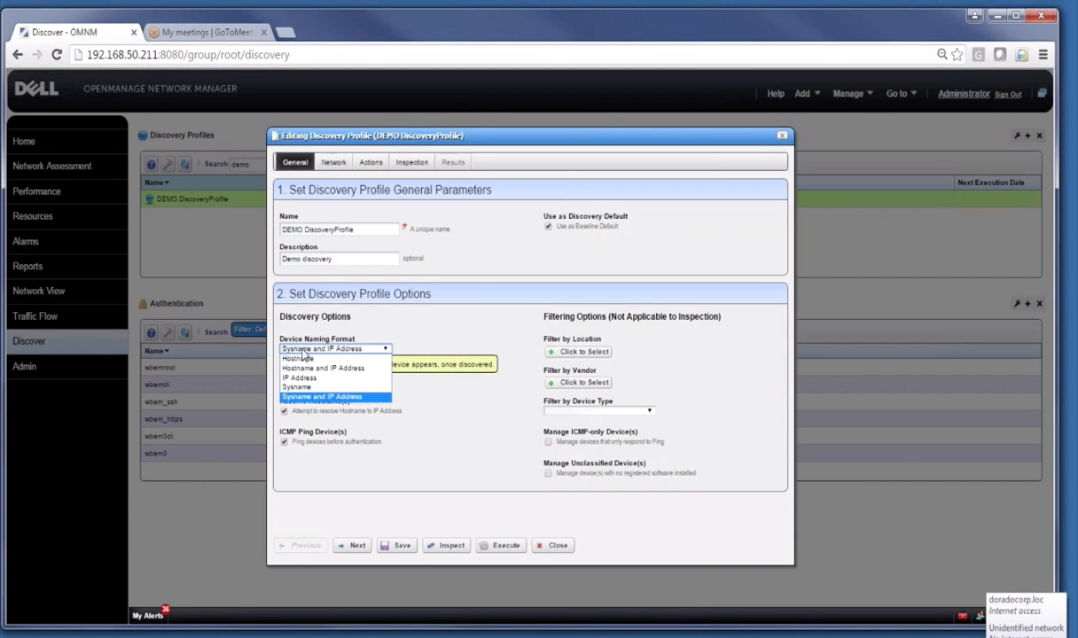
{"action": "left_click", "coordinate": [303, 351]}
{"action": "left_click", "coordinate": [331, 380]}
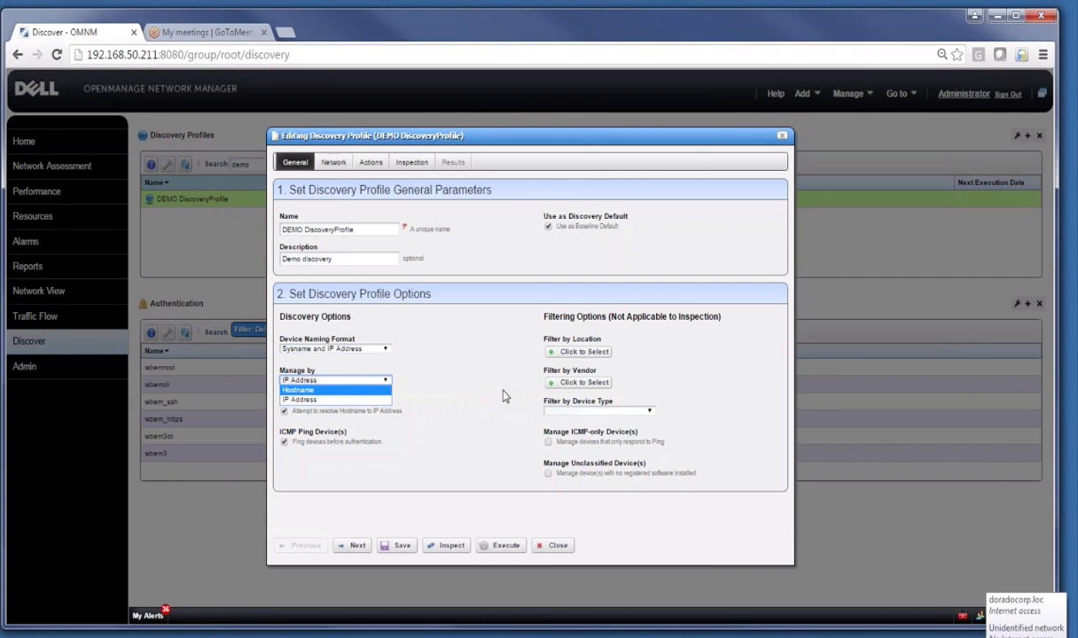
{"action": "left_click", "coordinate": [481, 396]}
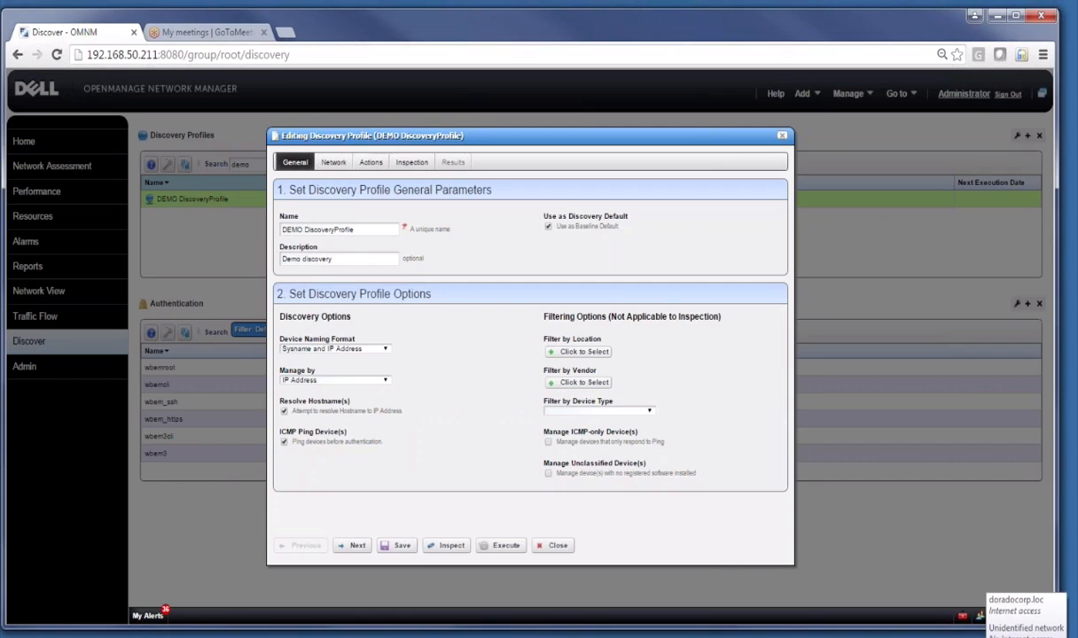
Disable pinging devices before authentication and look through the Filter by Device Type choices without selecting one.
{"action": "left_click", "coordinate": [284, 441]}
{"action": "left_click", "coordinate": [648, 413]}
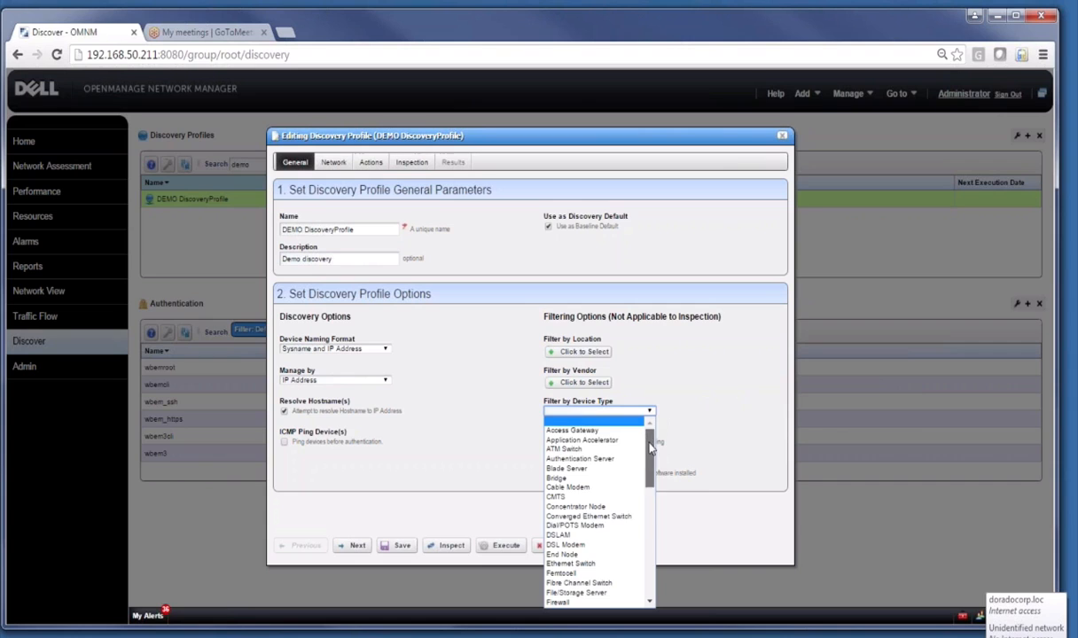
{"action": "scroll", "coordinate": [619, 465], "scroll_direction": "down", "scroll_amount": 3}
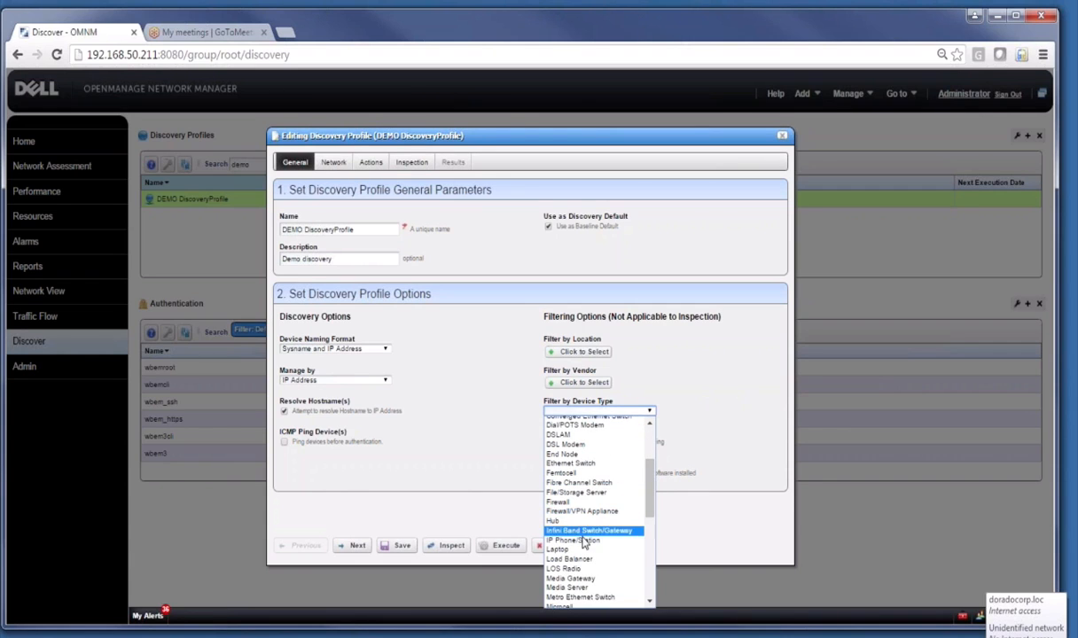
{"action": "left_click", "coordinate": [711, 387]}
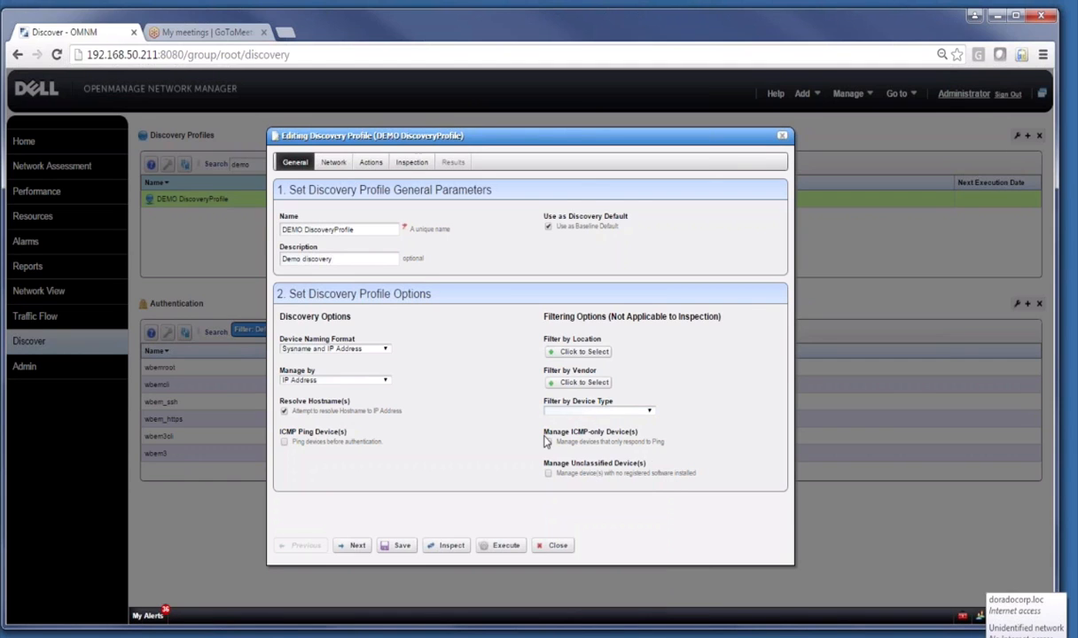
{"action": "mouse_move", "coordinate": [548, 451]}
Examine the entry fields for the CIDR Address, Hostname, IPV6 Address and Subnet address types in the profile's network settings.
{"action": "left_click", "coordinate": [328, 163]}
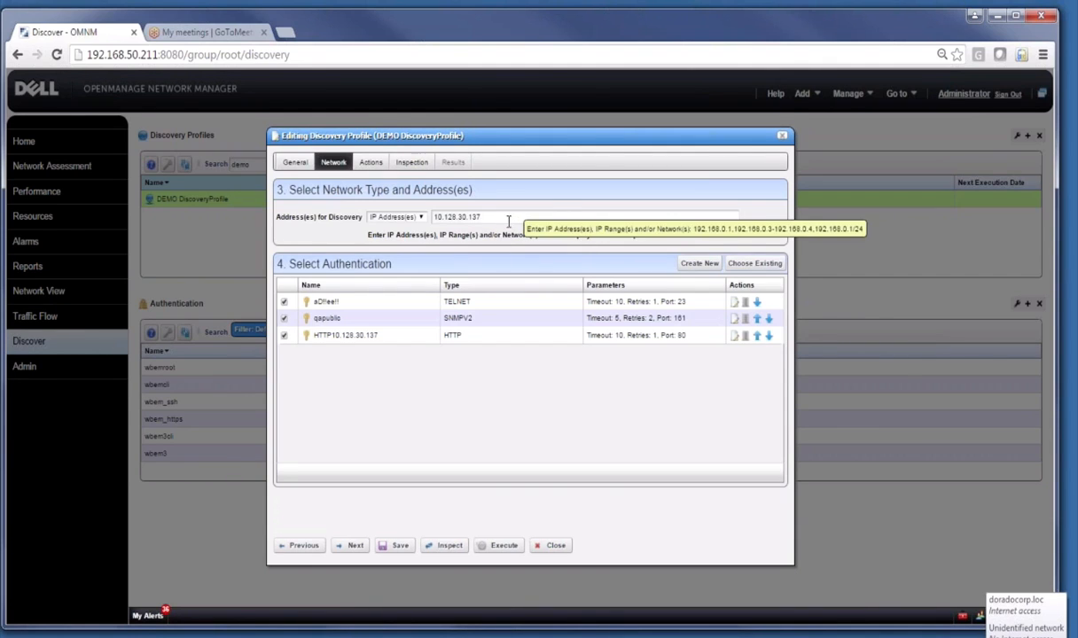
{"action": "left_click", "coordinate": [415, 217]}
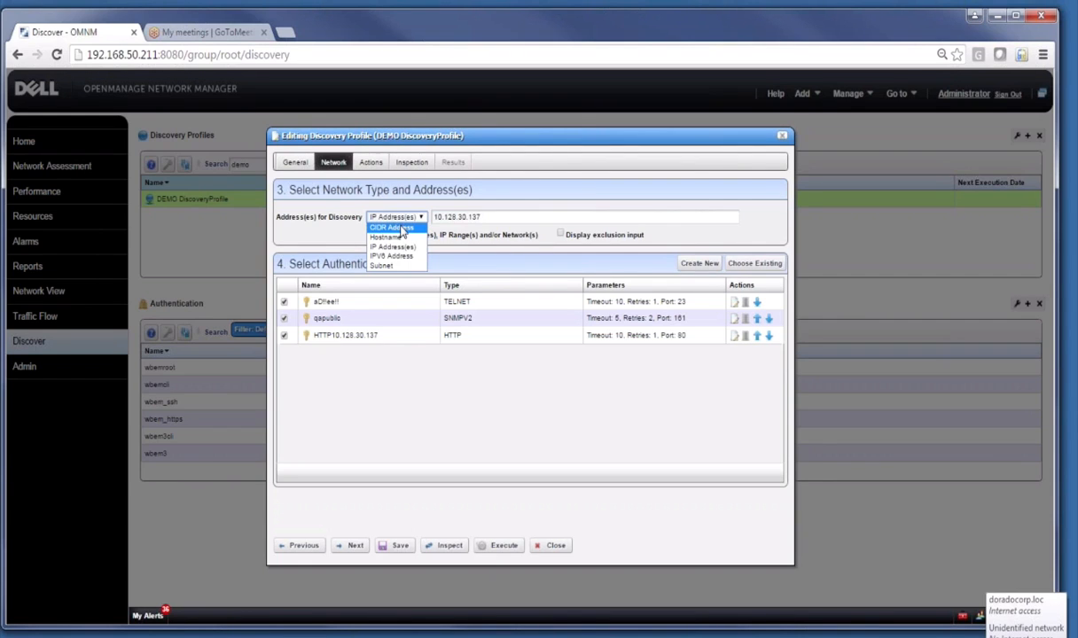
{"action": "left_click", "coordinate": [403, 228]}
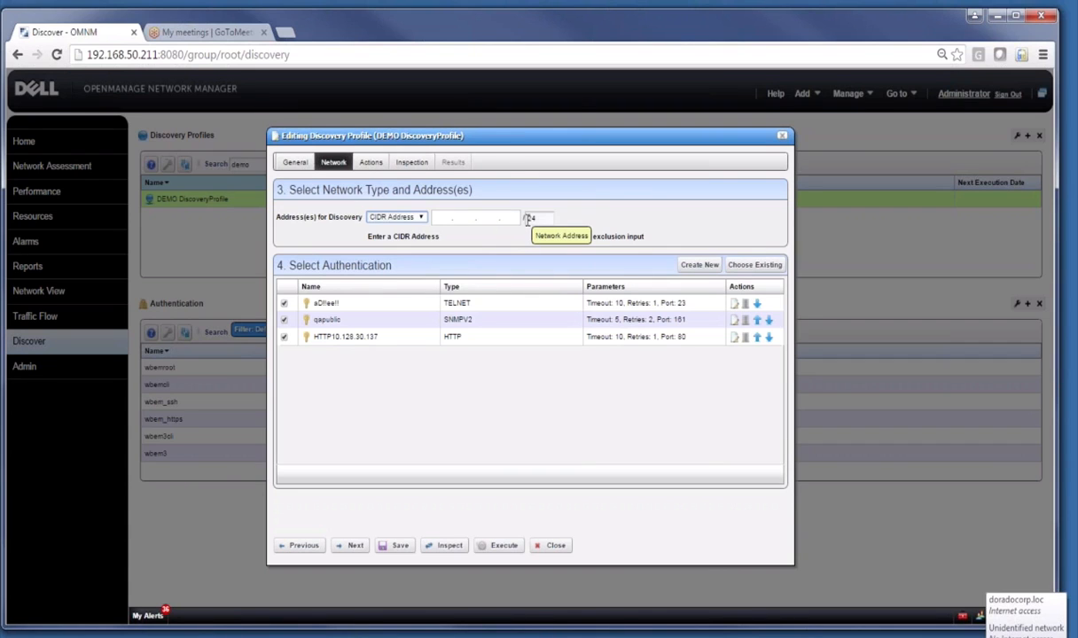
{"action": "left_click", "coordinate": [415, 218]}
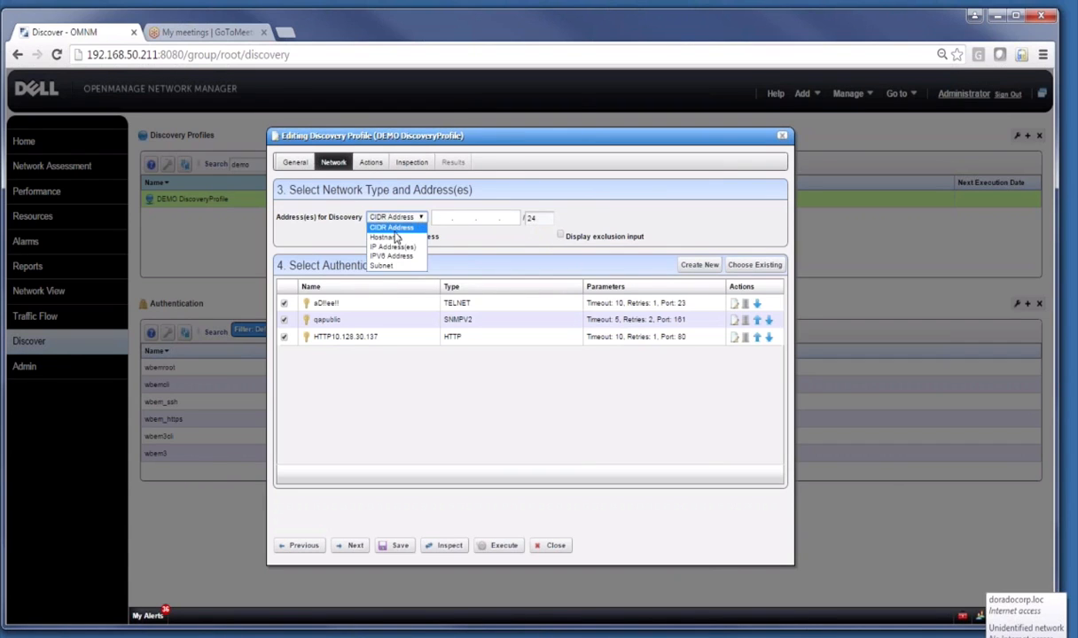
{"action": "left_click", "coordinate": [393, 239]}
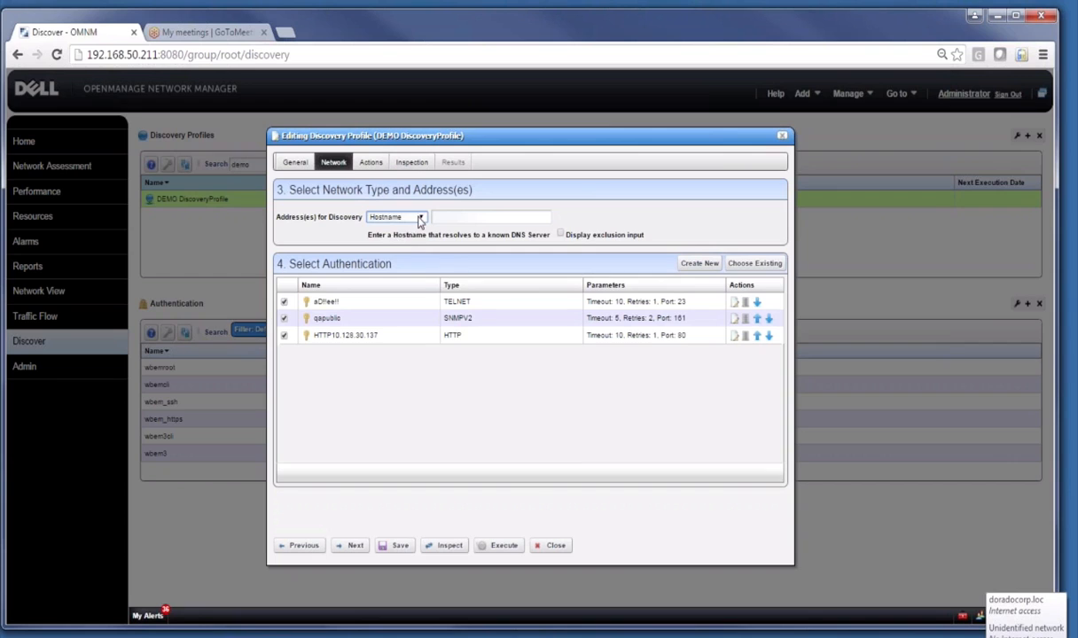
{"action": "left_click", "coordinate": [406, 217]}
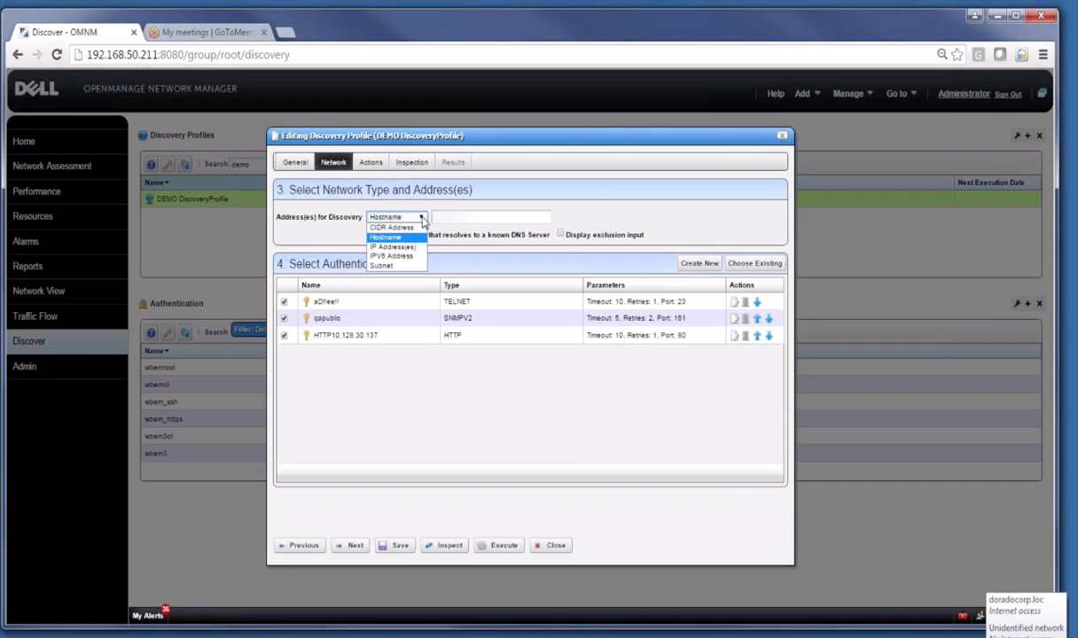
{"action": "left_click", "coordinate": [391, 255]}
{"action": "left_click", "coordinate": [406, 217]}
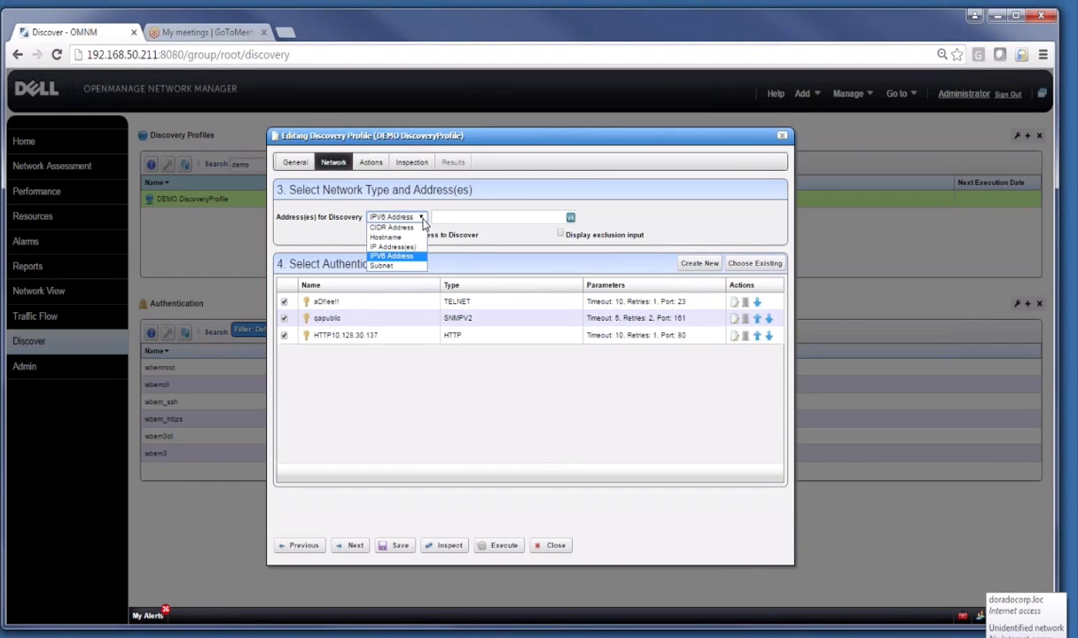
{"action": "left_click", "coordinate": [394, 267]}
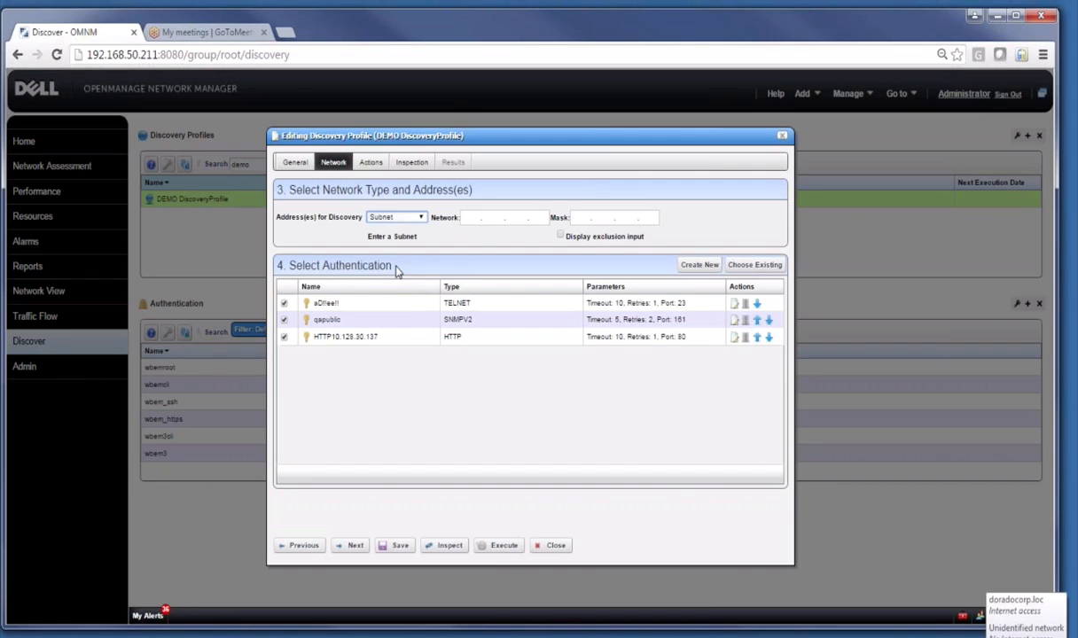
{"action": "left_click", "coordinate": [420, 220]}
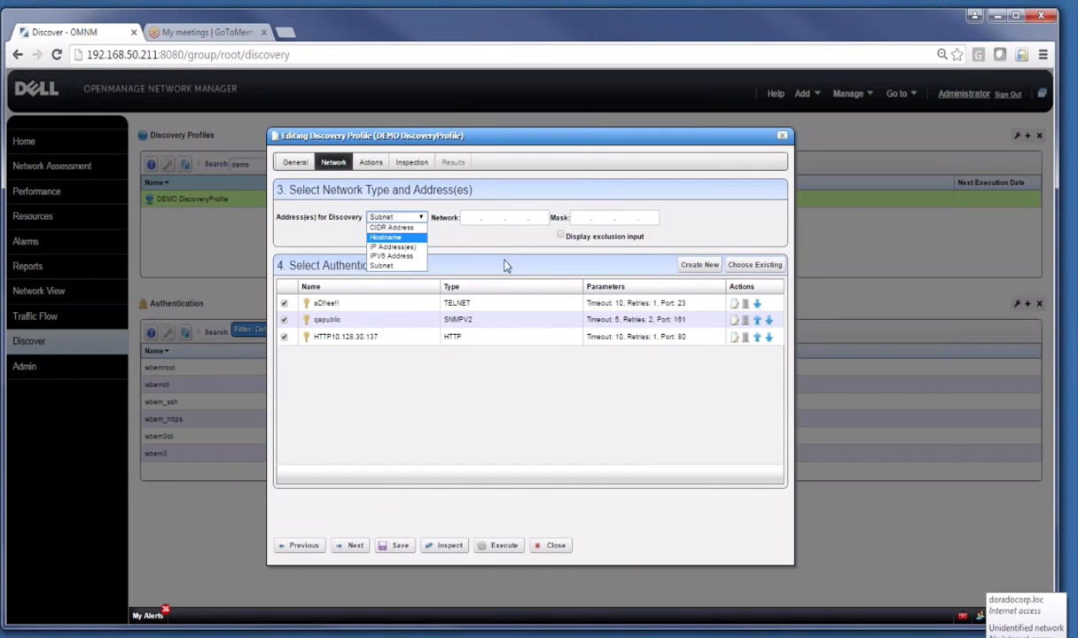
{"action": "left_click", "coordinate": [509, 231]}
Set the discovery address type to IP Address(es) and enter 10.128.30.137 as the address.
{"action": "left_click", "coordinate": [420, 219]}
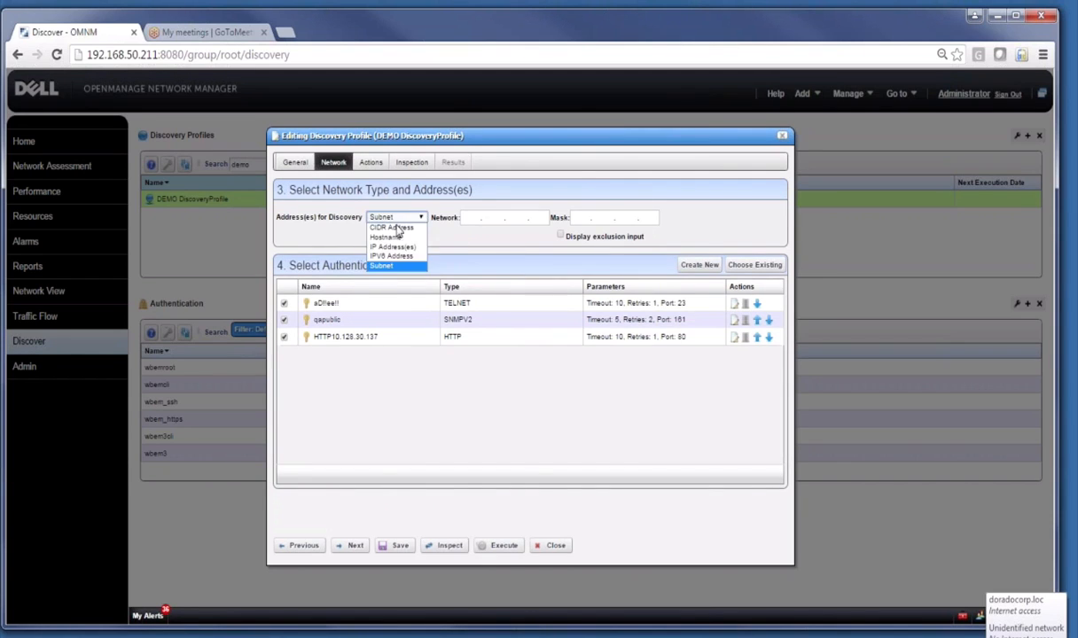
{"action": "left_click", "coordinate": [396, 252]}
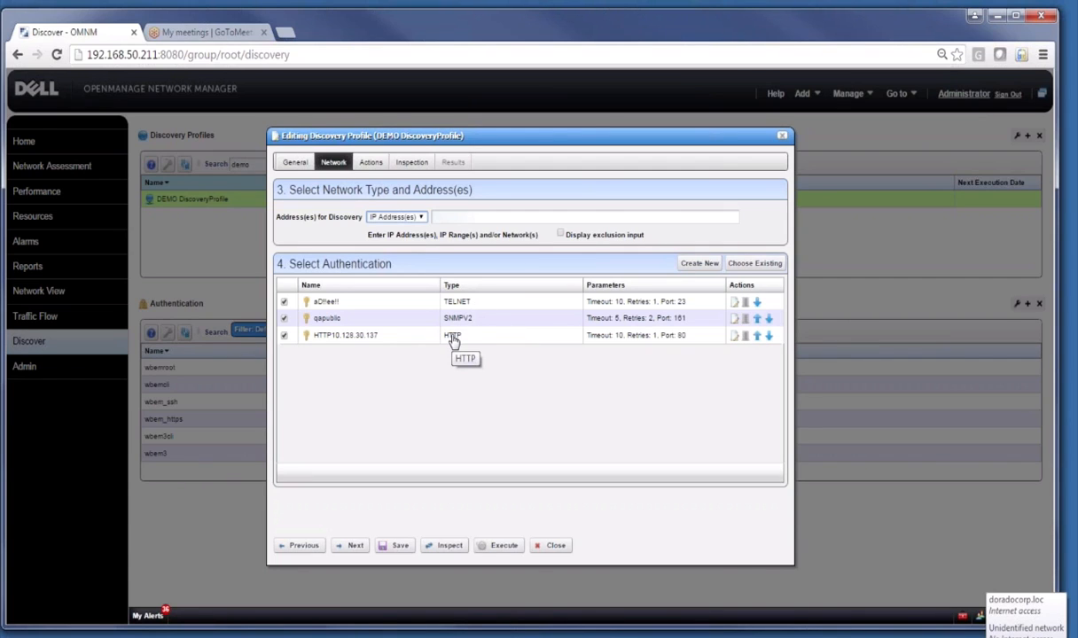
{"action": "left_click", "coordinate": [437, 217]}
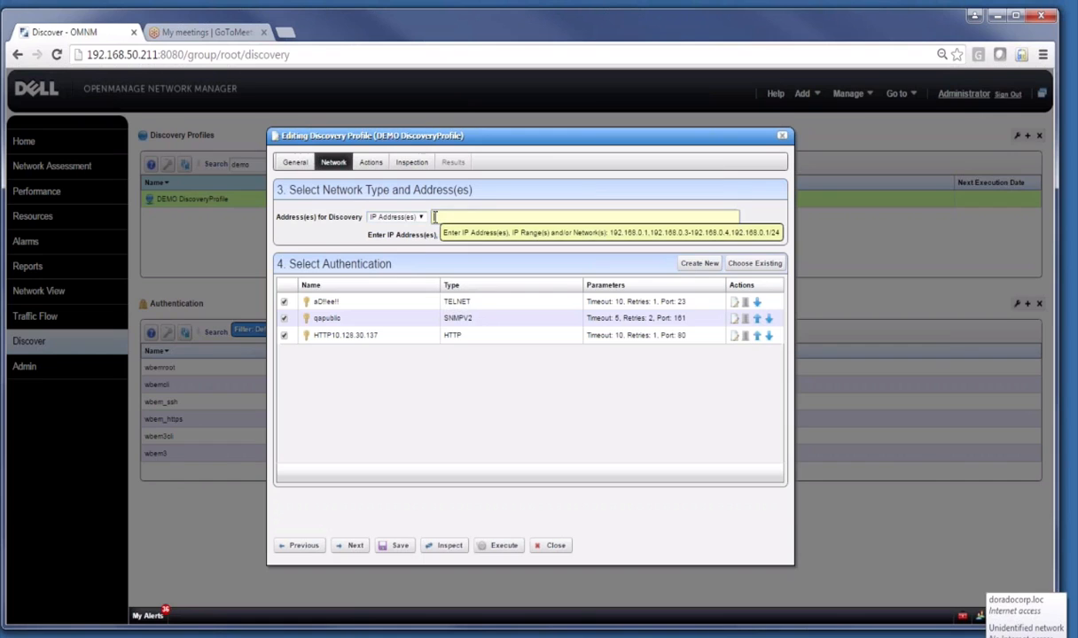
{"action": "type", "text": "10.128.30.137"}
{"action": "left_click", "coordinate": [450, 416]}
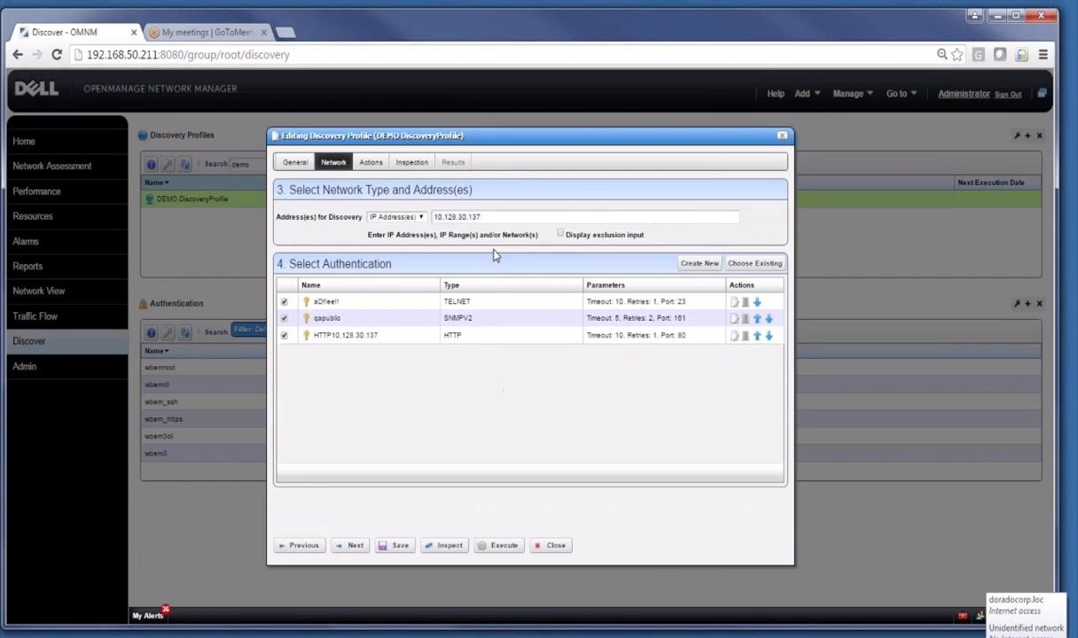
Examine the parameters and types of the SAMPLE DEMO PCT- Set SNMP Trap Recipients action, cancel the parameter editing, and show the profile's network inspection settings.
{"action": "left_click", "coordinate": [370, 164]}
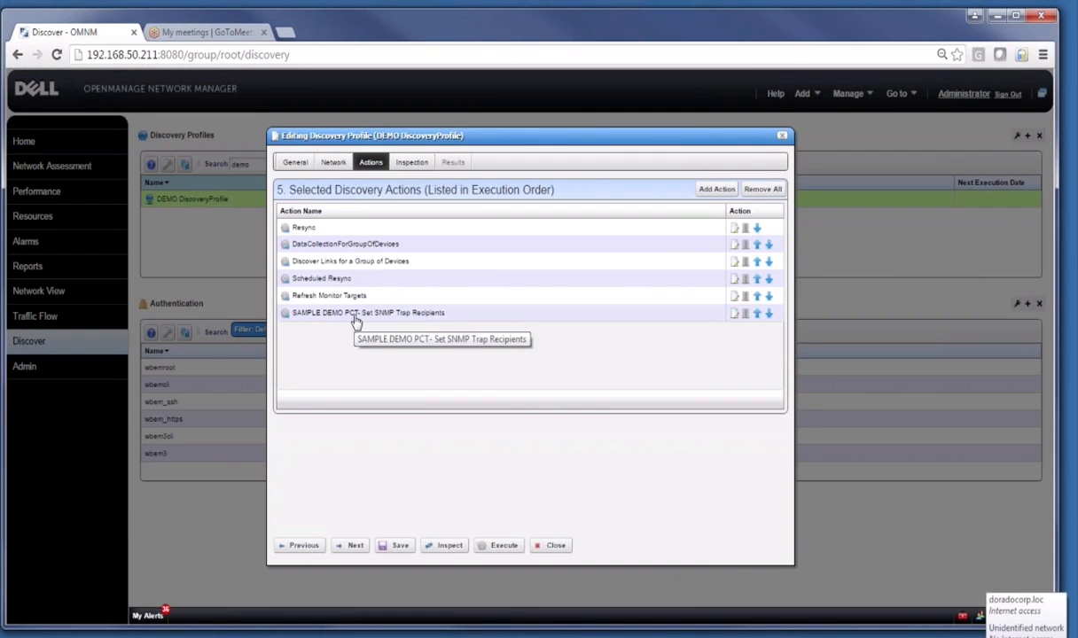
{"action": "left_click", "coordinate": [735, 314]}
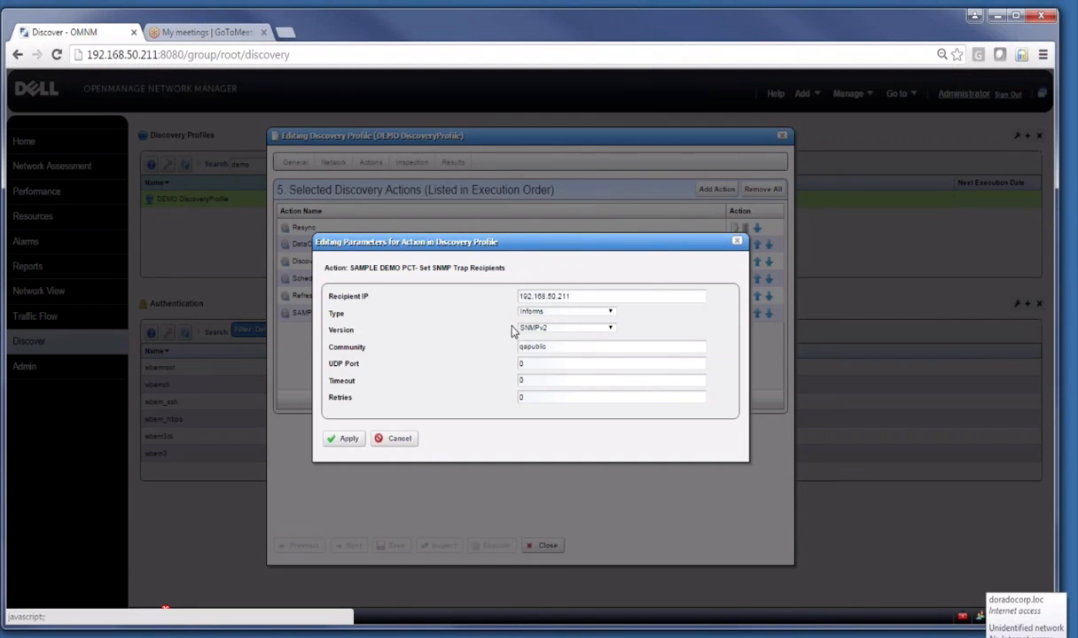
{"action": "left_click", "coordinate": [564, 313]}
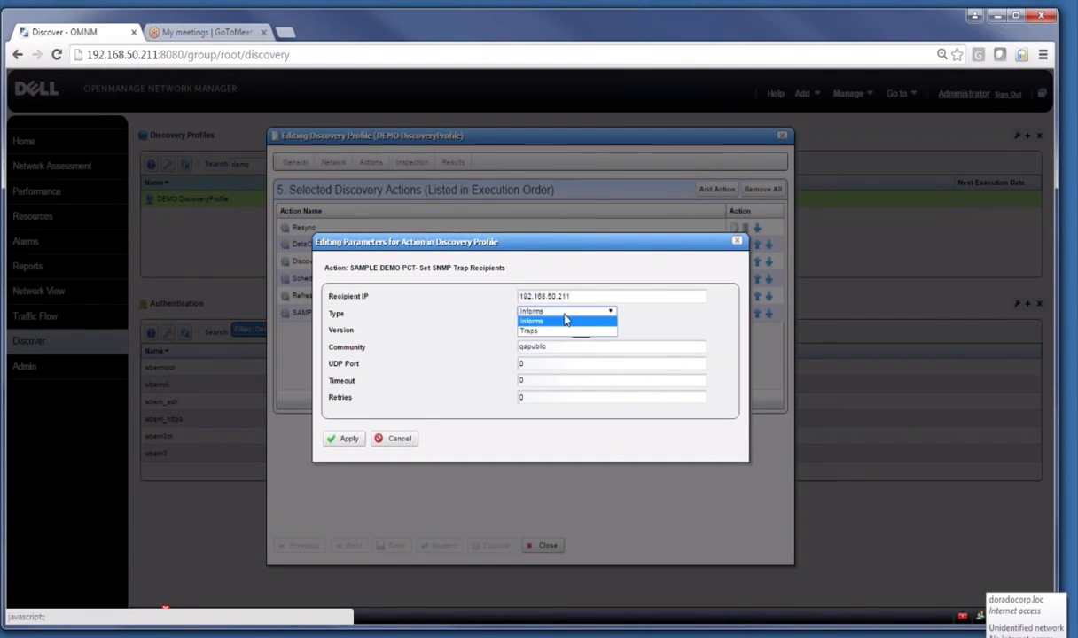
{"action": "left_click", "coordinate": [564, 320]}
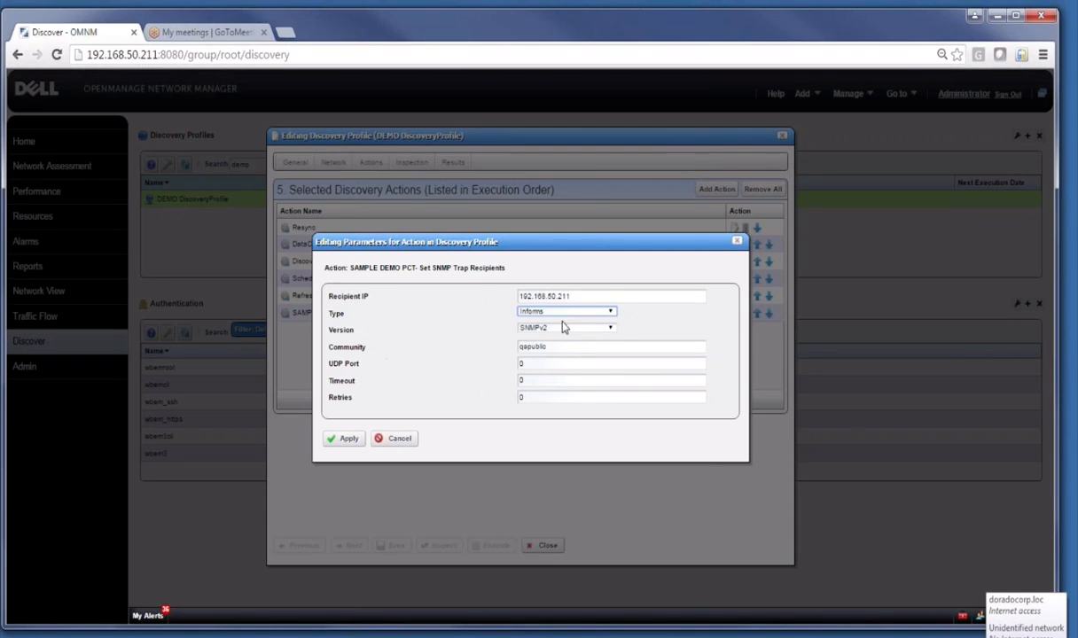
{"action": "left_click", "coordinate": [394, 439]}
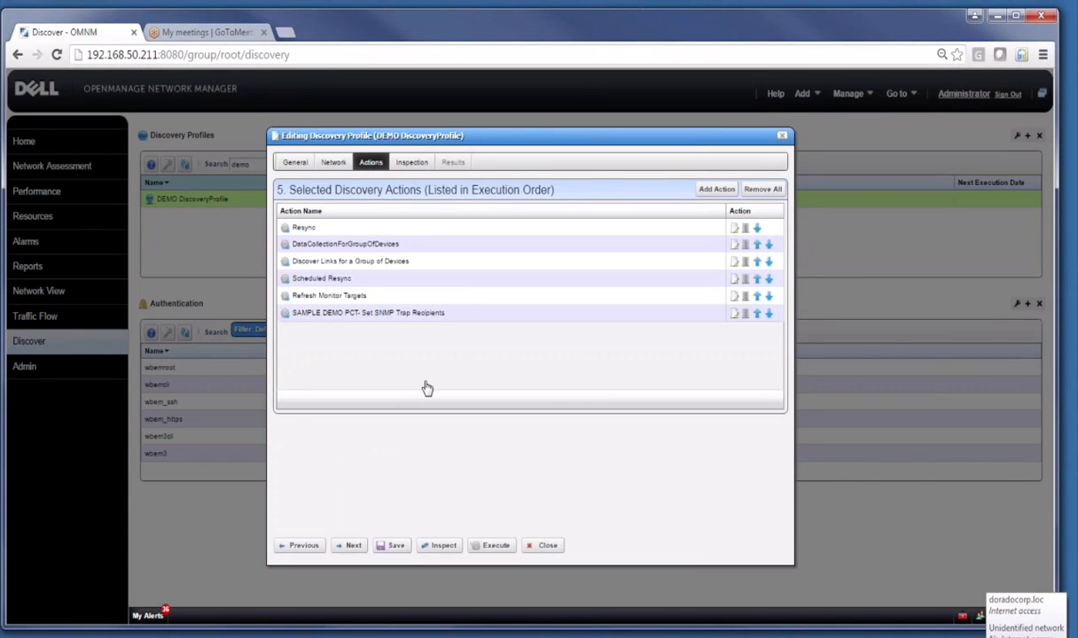
{"action": "left_click", "coordinate": [411, 164]}
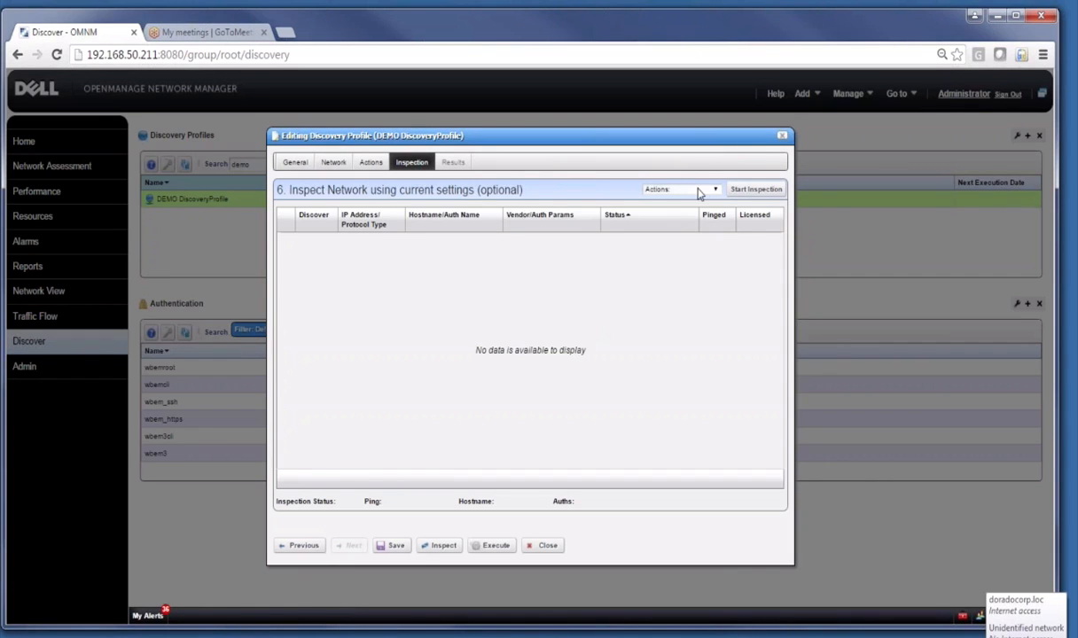
Run the network inspection for 10.128.30.137 using the profile's current settings.
{"action": "left_click", "coordinate": [754, 189]}
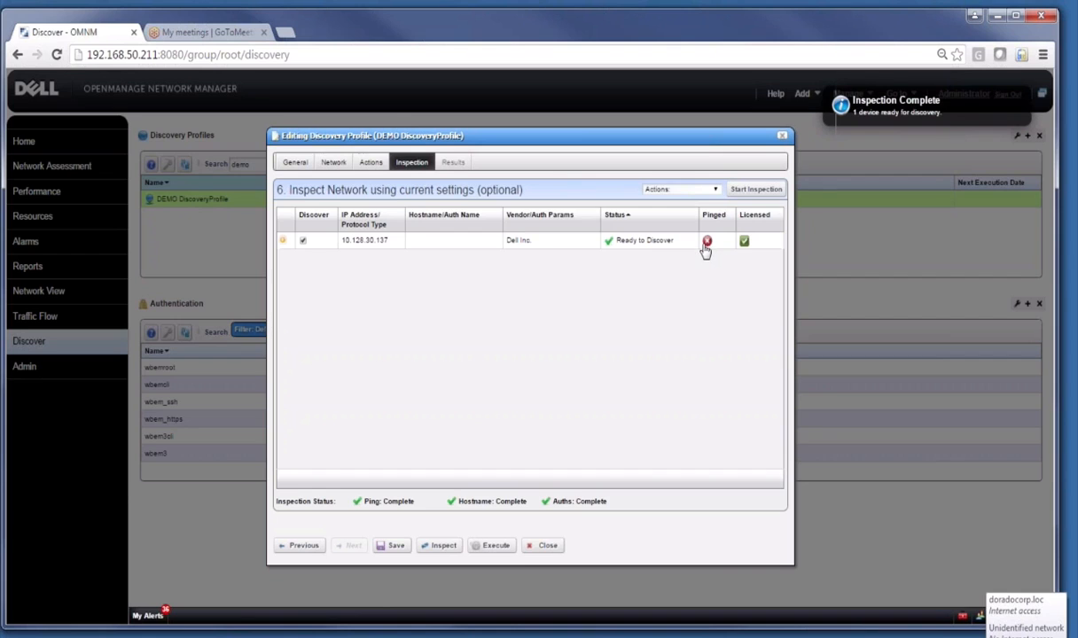
{"action": "mouse_move", "coordinate": [706, 251]}
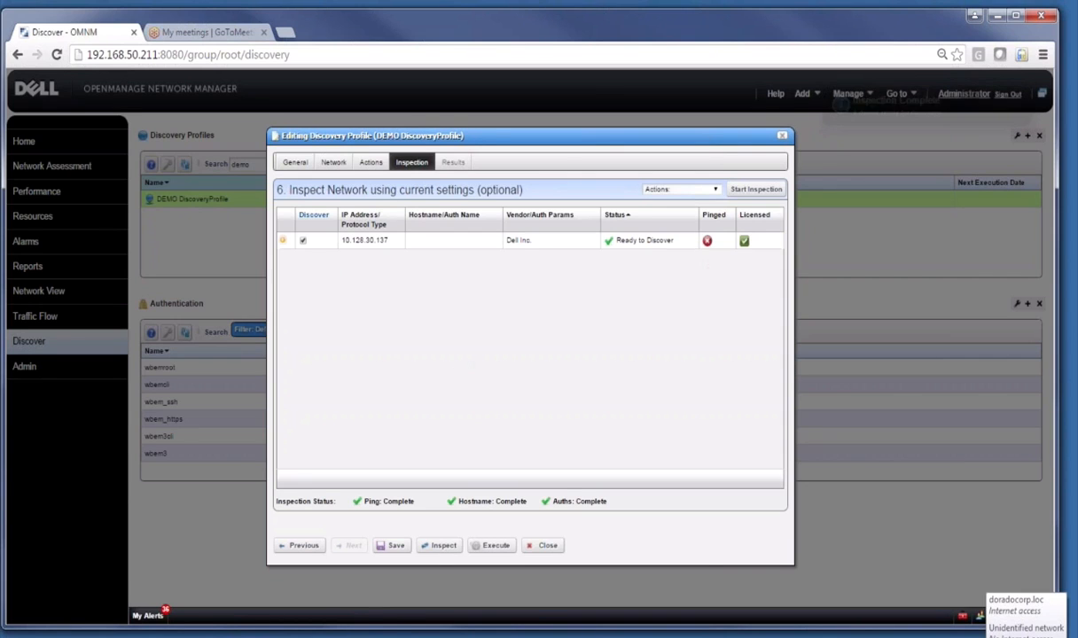
Enable pinging devices before authentication in the profile's general options and rerun the network inspection.
{"action": "left_click", "coordinate": [297, 164]}
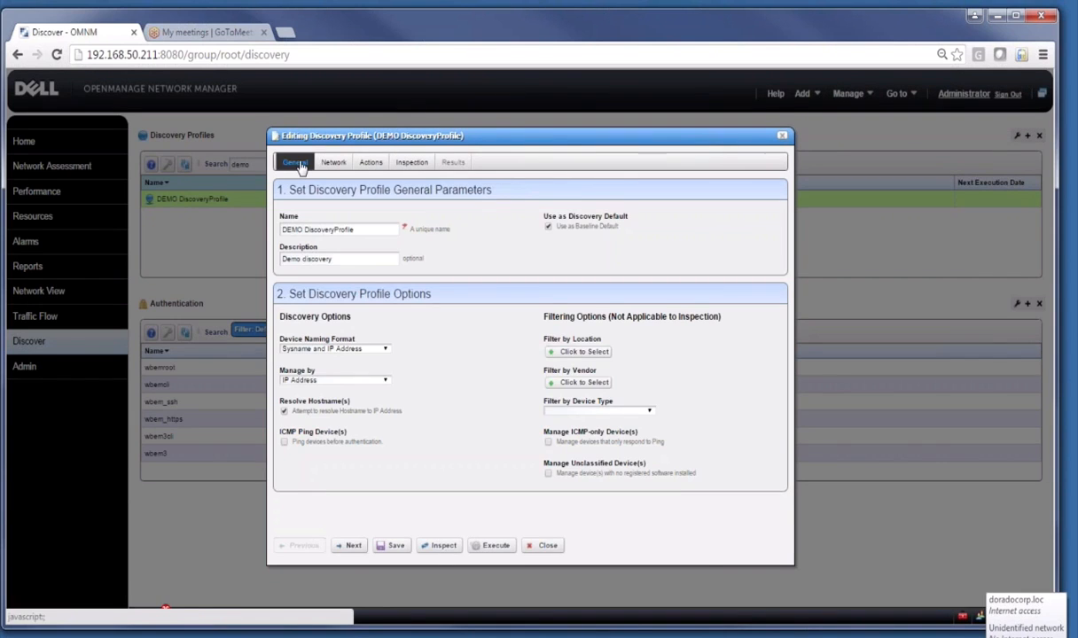
{"action": "left_click", "coordinate": [284, 441]}
{"action": "left_click", "coordinate": [408, 165]}
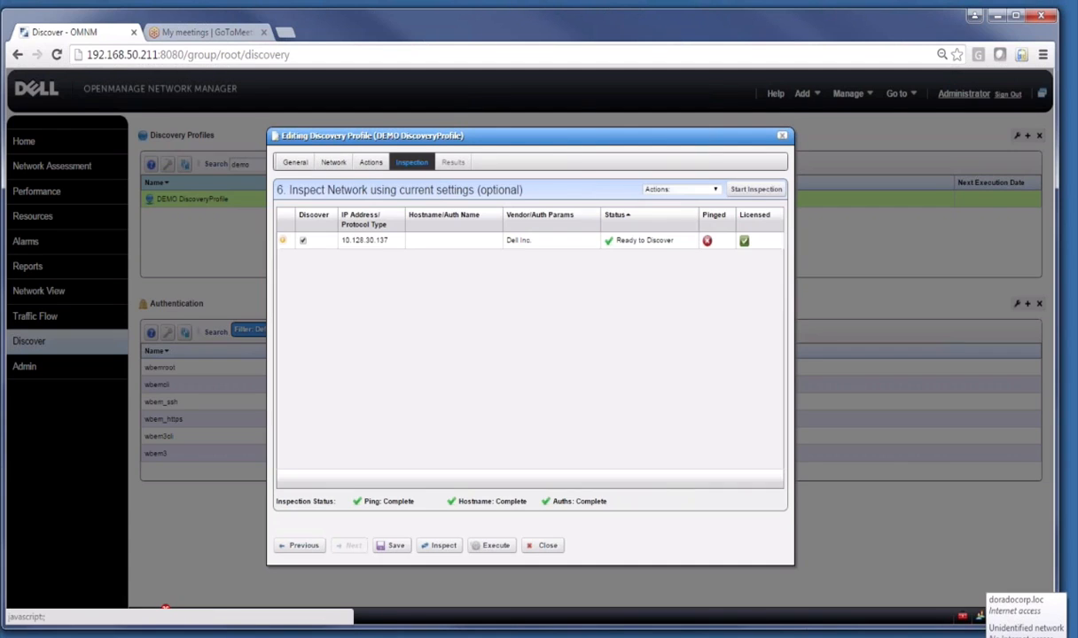
{"action": "left_click", "coordinate": [743, 193]}
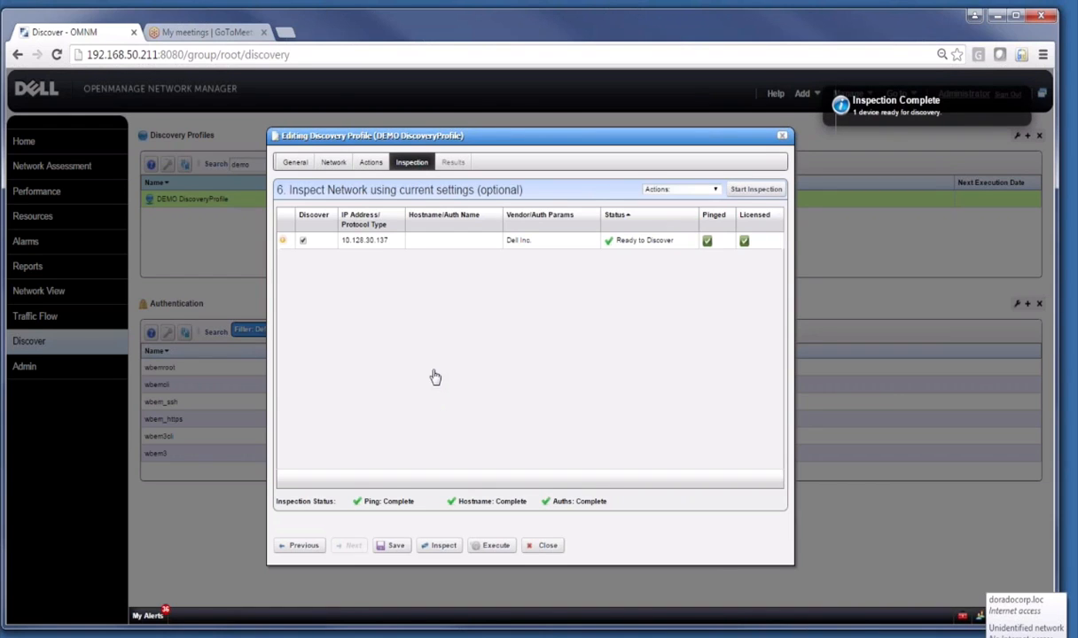
Examine the per-protocol authentication results for 10.128.30.137 and compare them with the authentications in the profile's network settings.
{"action": "left_click", "coordinate": [283, 242]}
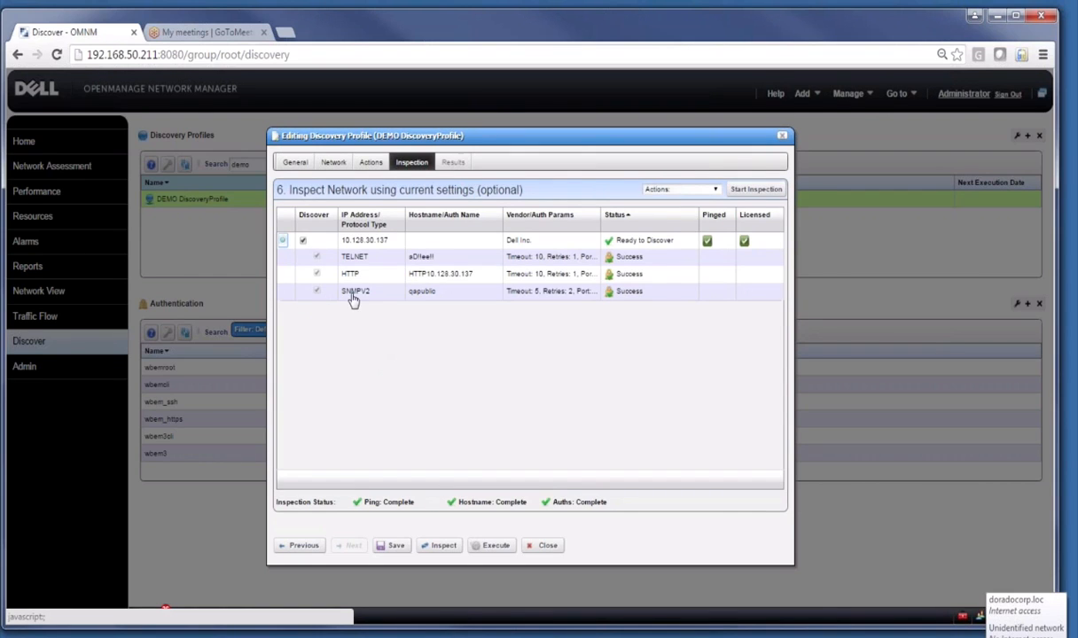
{"action": "left_click", "coordinate": [283, 242]}
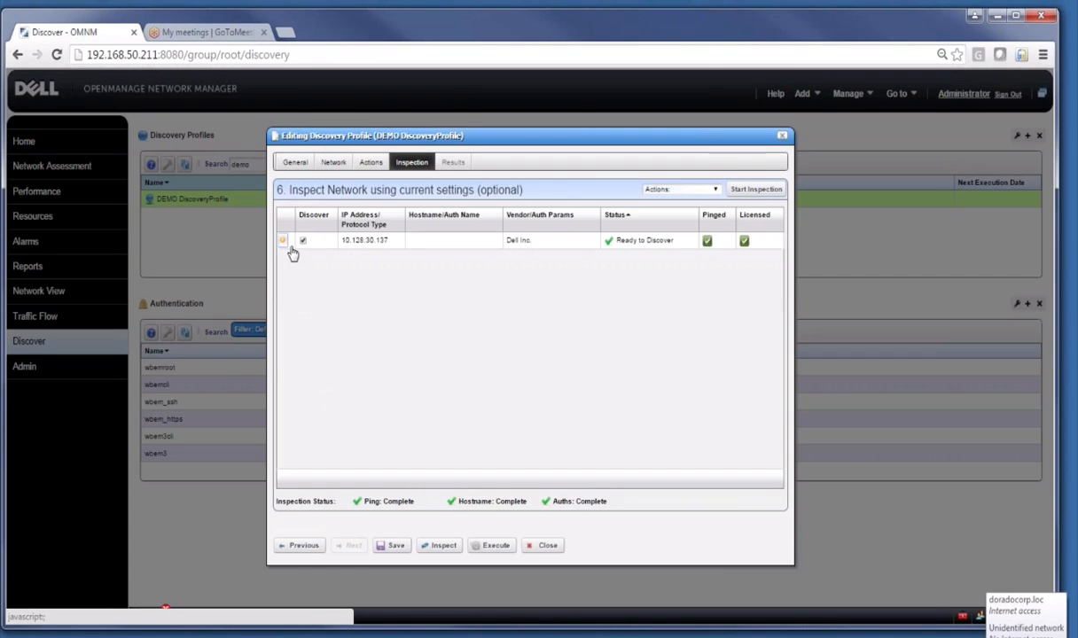
{"action": "left_click", "coordinate": [284, 244]}
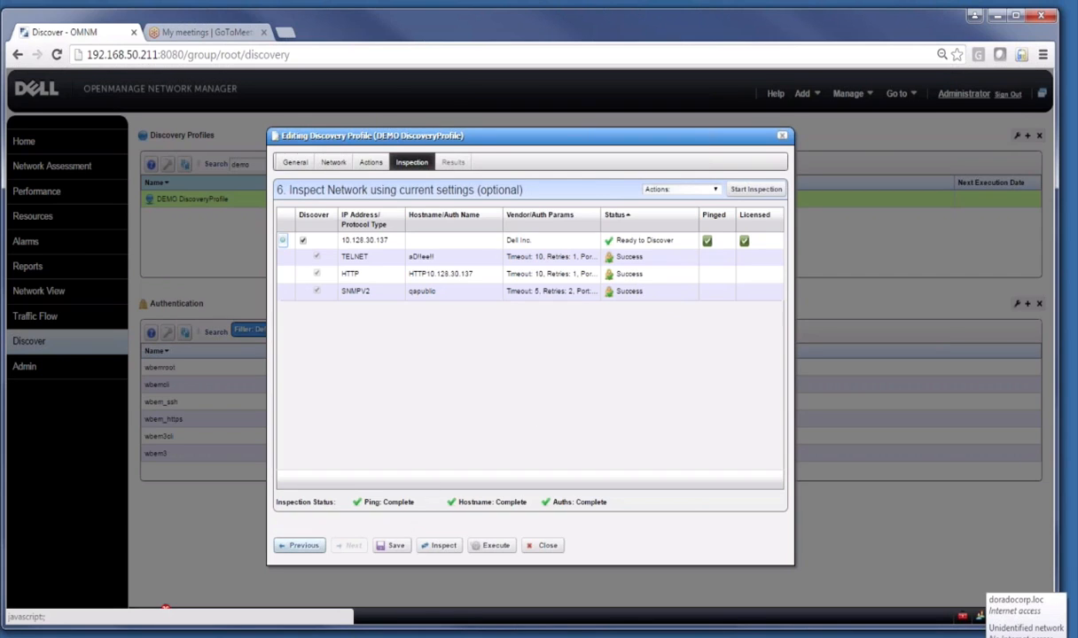
{"action": "left_click", "coordinate": [298, 548]}
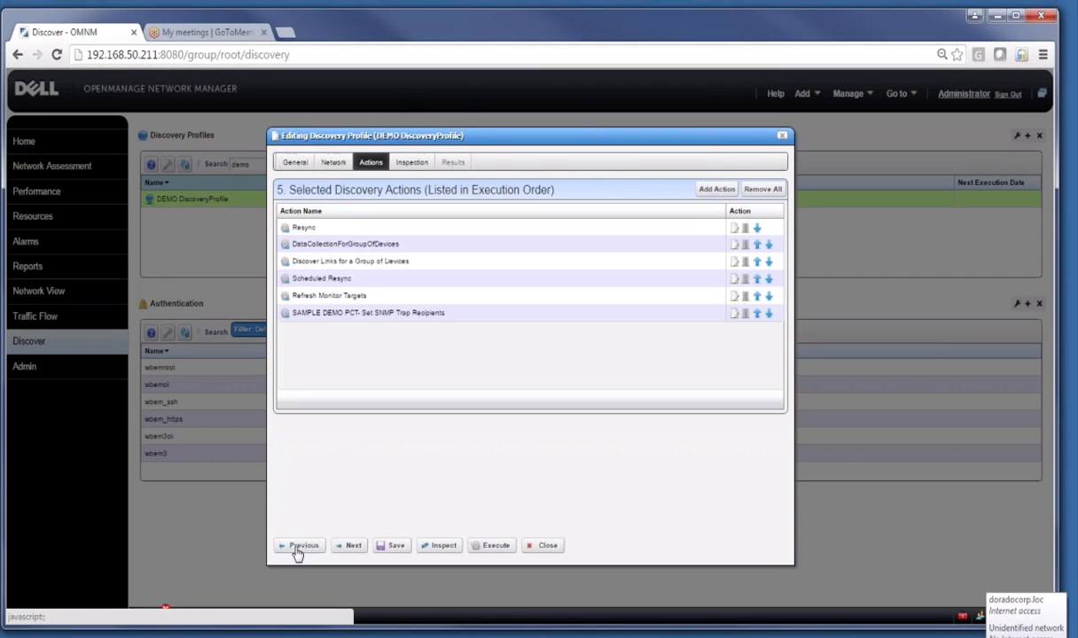
{"action": "left_click", "coordinate": [334, 164]}
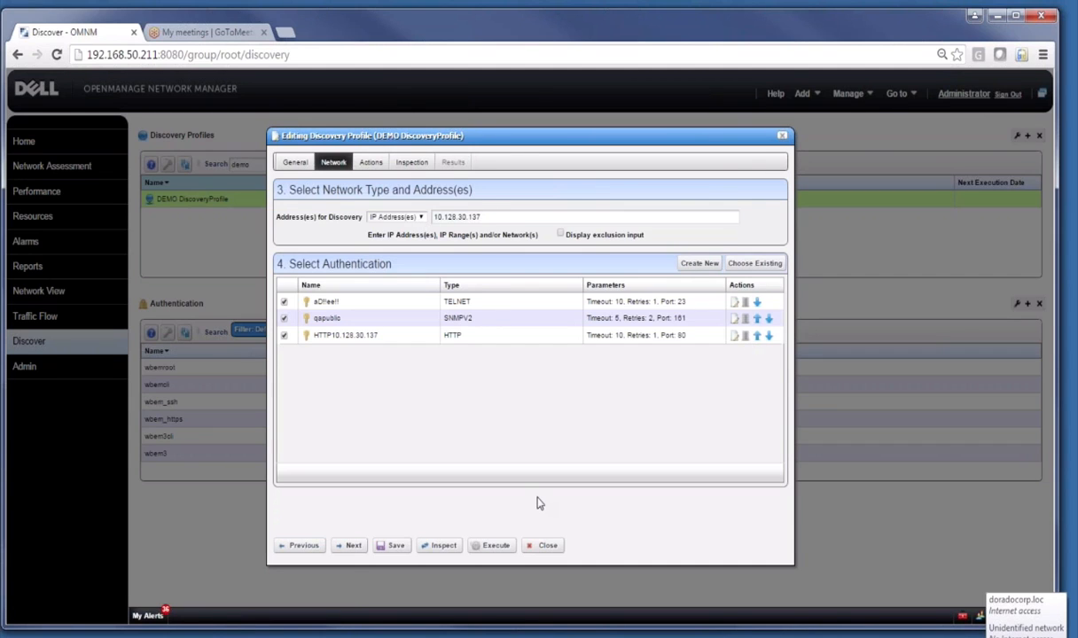
{"action": "left_click", "coordinate": [412, 162]}
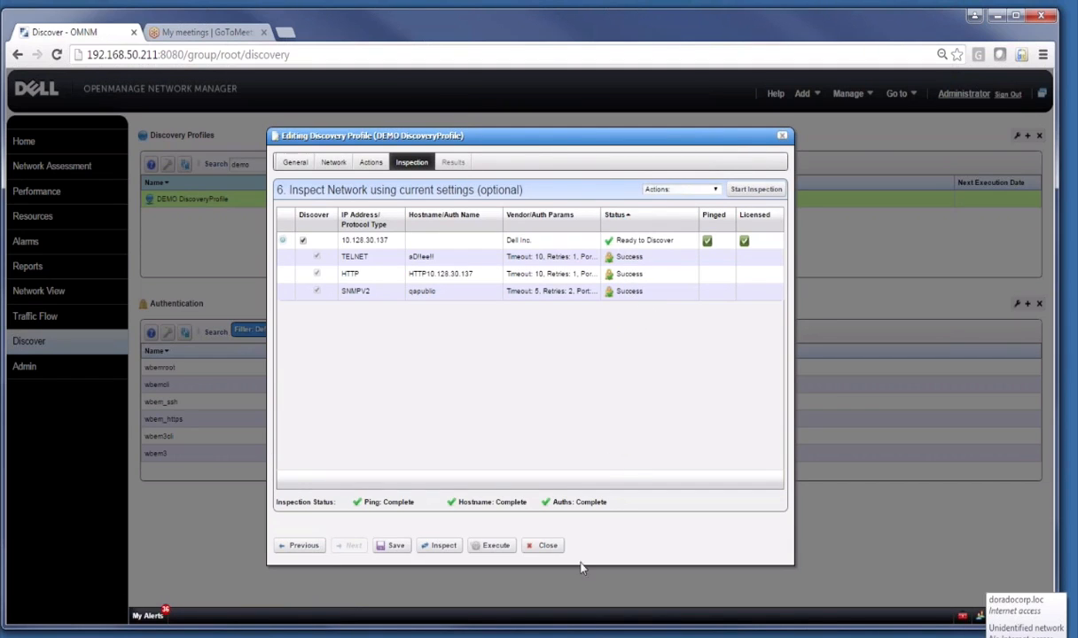
Execute and confirm discovery for the profile, show the message-type filters for its results, and close the profile editor.
{"action": "left_click", "coordinate": [493, 547]}
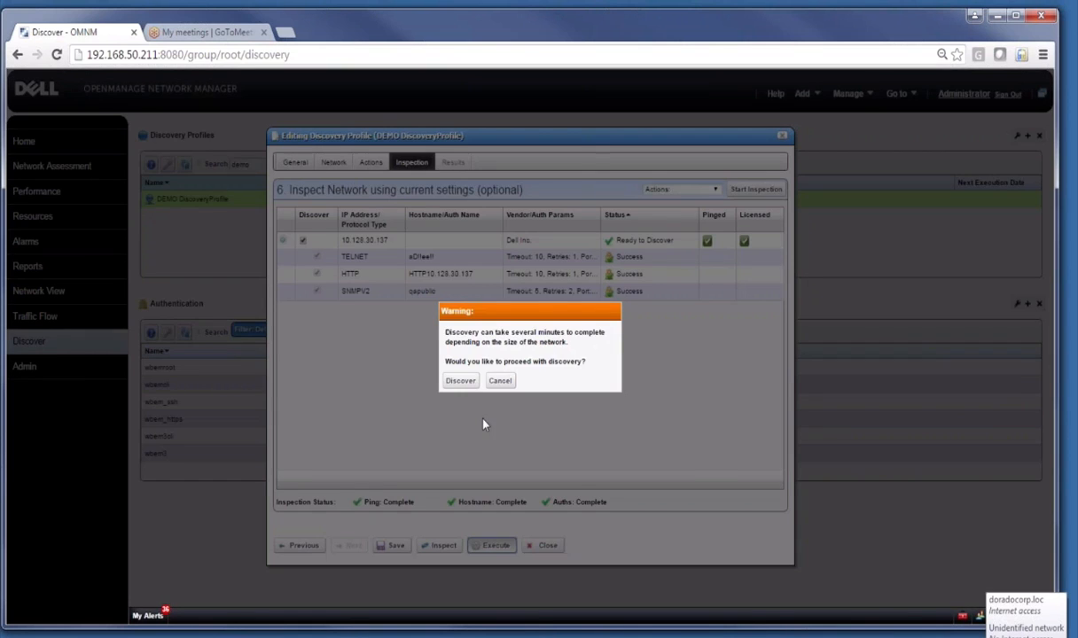
{"action": "left_click", "coordinate": [463, 381]}
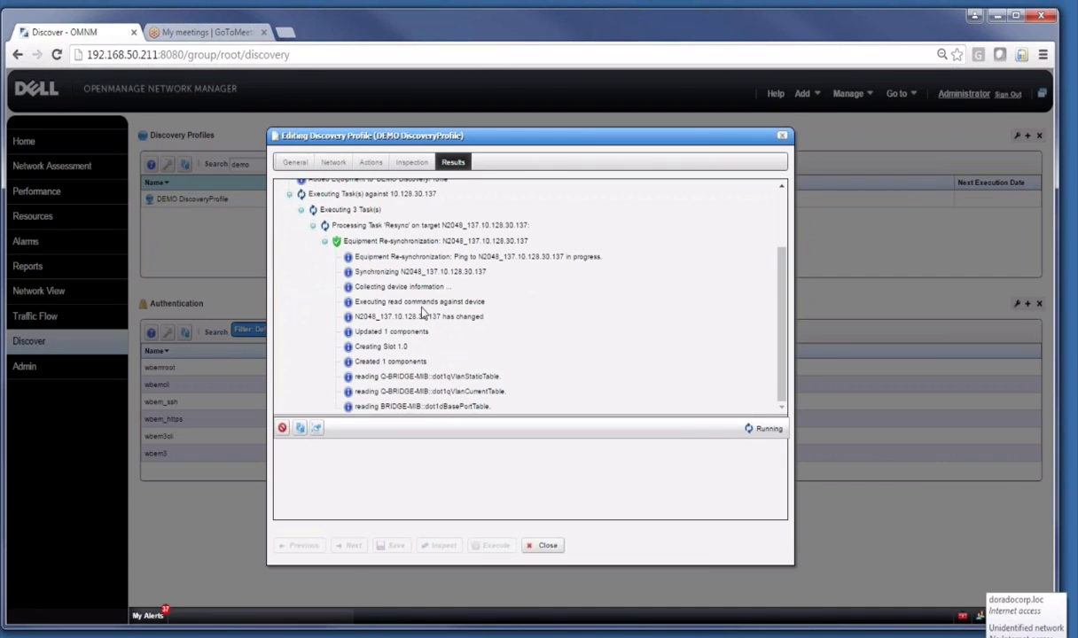
{"action": "left_click", "coordinate": [317, 429]}
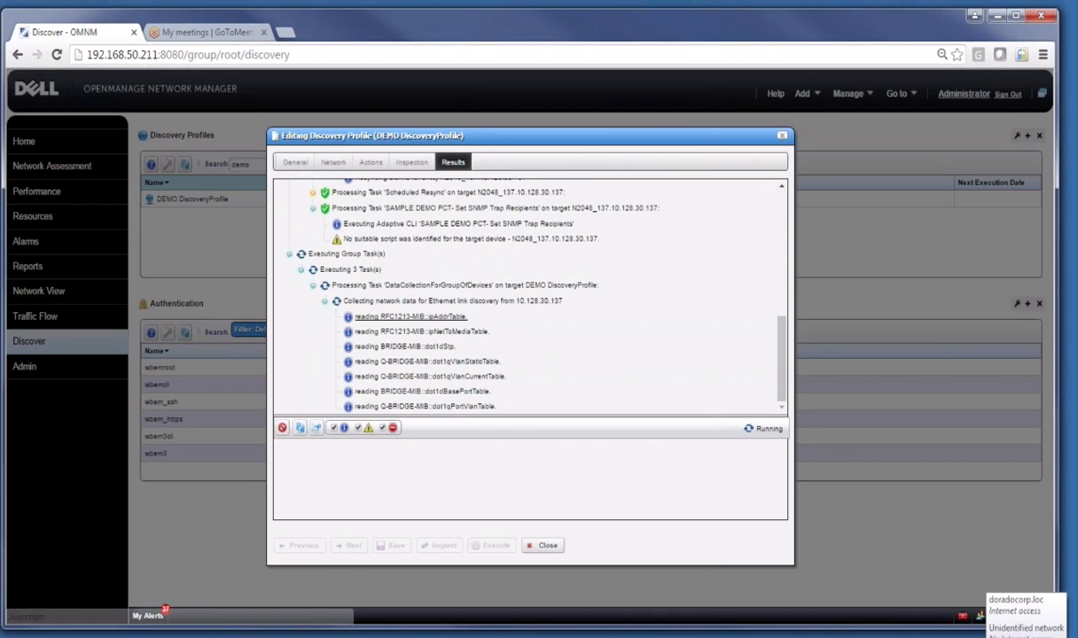
{"action": "left_click", "coordinate": [333, 427]}
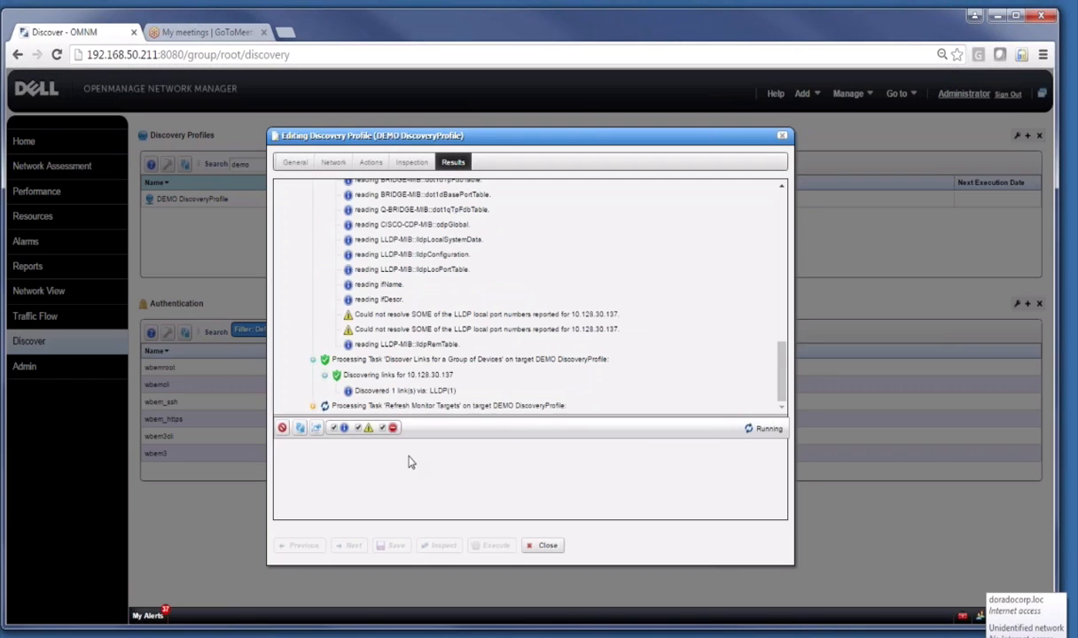
{"action": "left_click", "coordinate": [547, 546]}
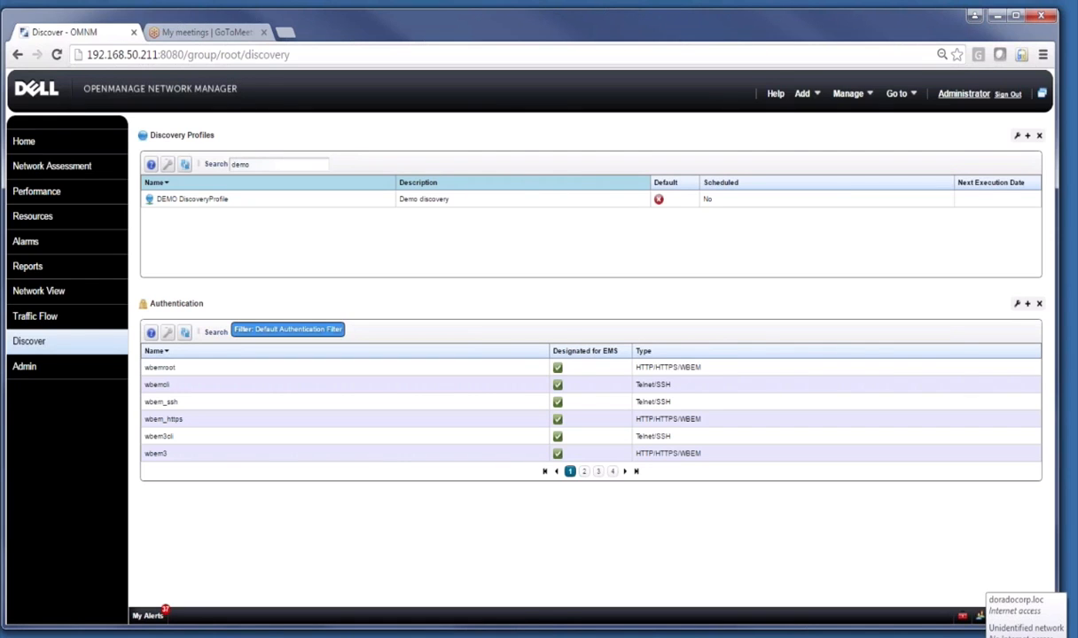
Open the Application Settings in the Control Panel.
{"action": "left_click", "coordinate": [897, 94]}
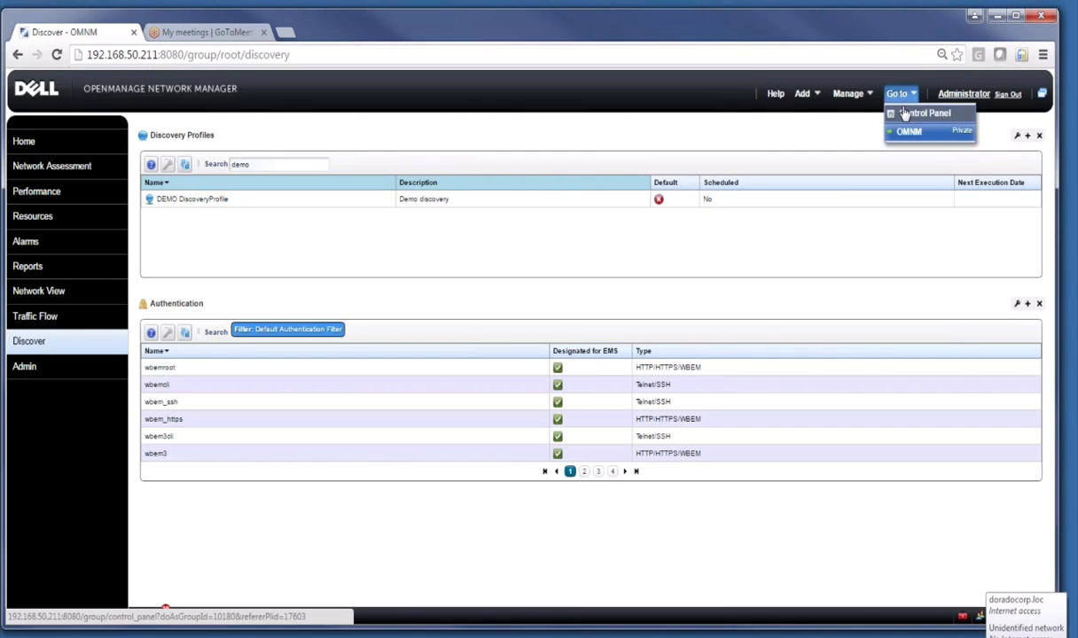
{"action": "left_click", "coordinate": [904, 115]}
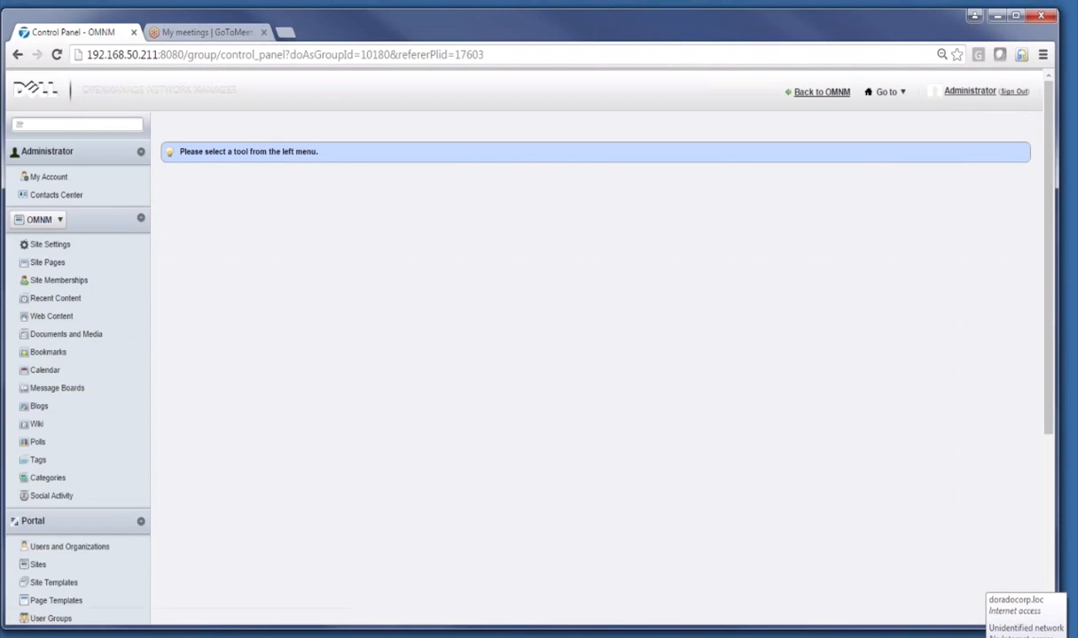
{"action": "left_click_drag", "start_coordinate": [1052, 401], "coordinate": [1050, 606]}
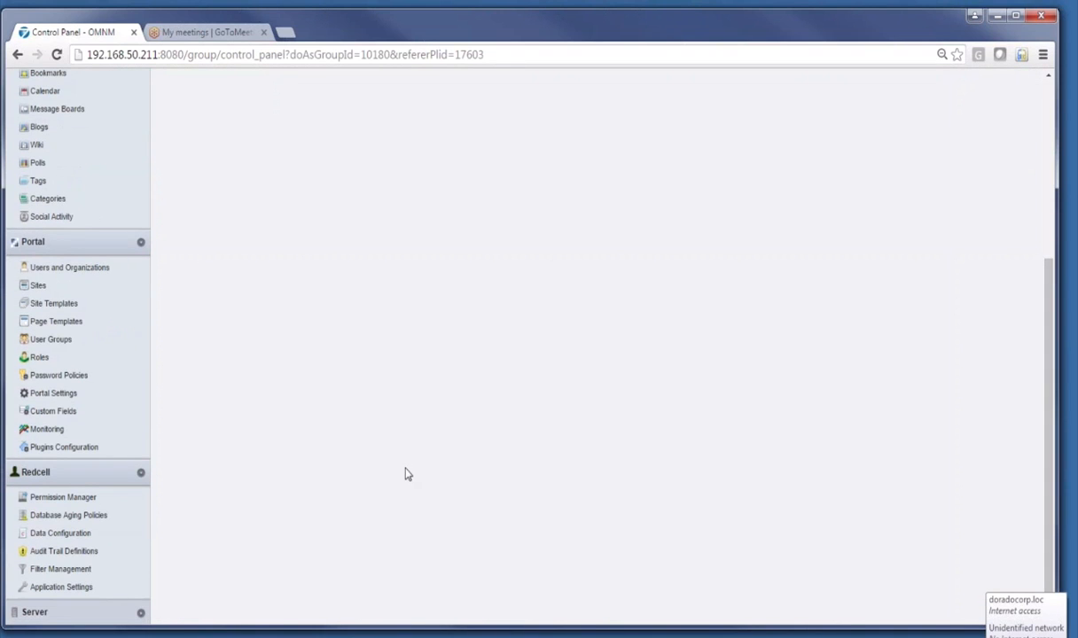
{"action": "left_click", "coordinate": [27, 589]}
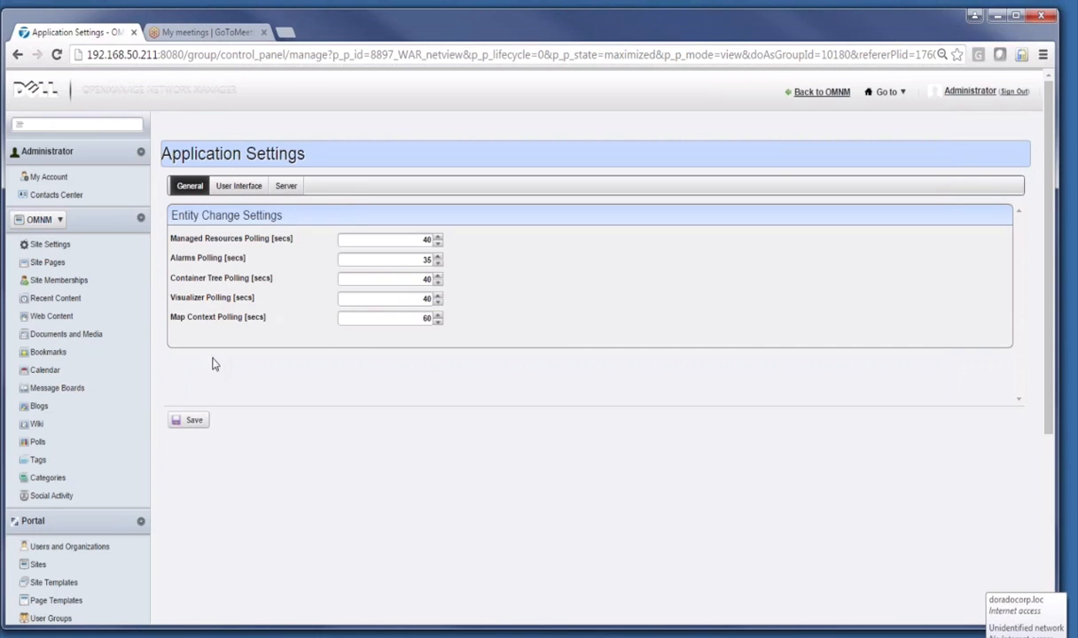
Examine the User Interface application settings, including the map provider choices and the Job Viewer options, keeping Google Maps as provider.
{"action": "left_click", "coordinate": [237, 186]}
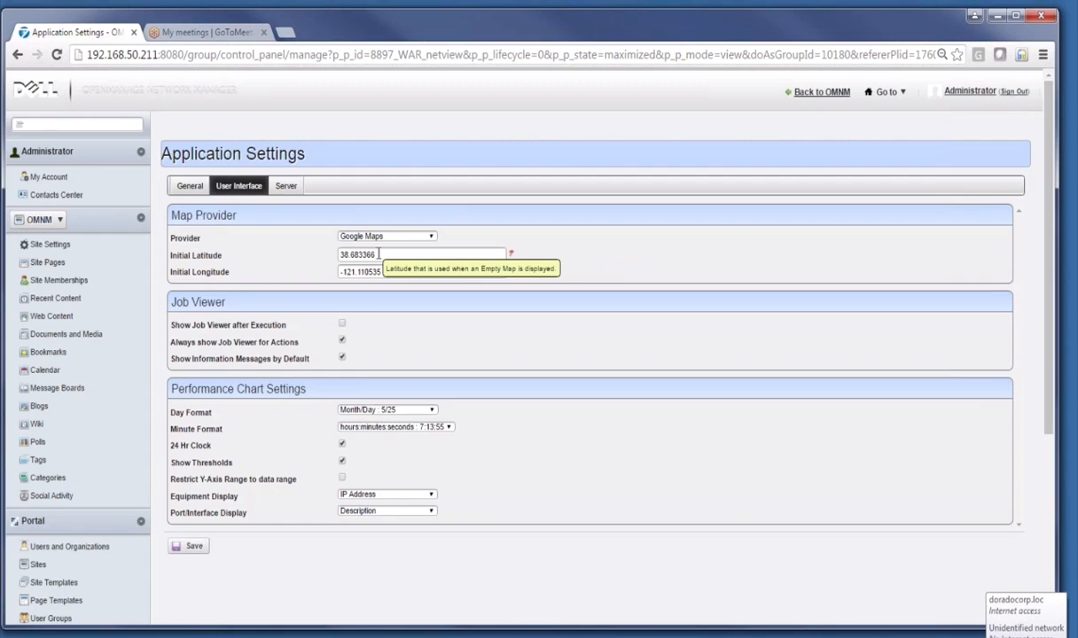
{"action": "left_click", "coordinate": [400, 235]}
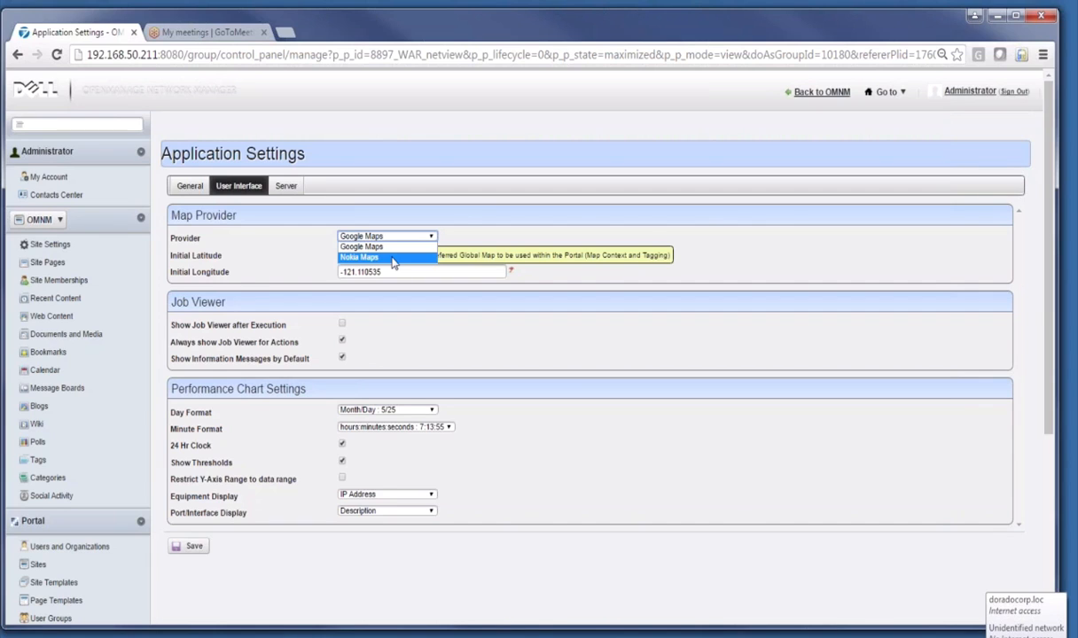
{"action": "left_click", "coordinate": [461, 212]}
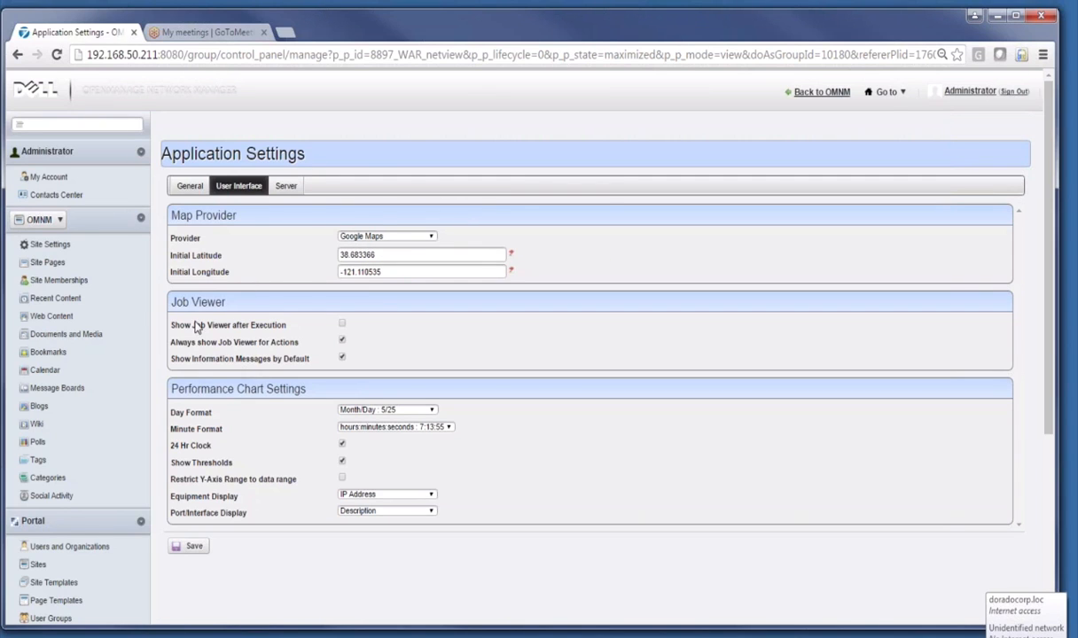
{"action": "left_click", "coordinate": [342, 360]}
{"action": "mouse_move", "coordinate": [343, 325]}
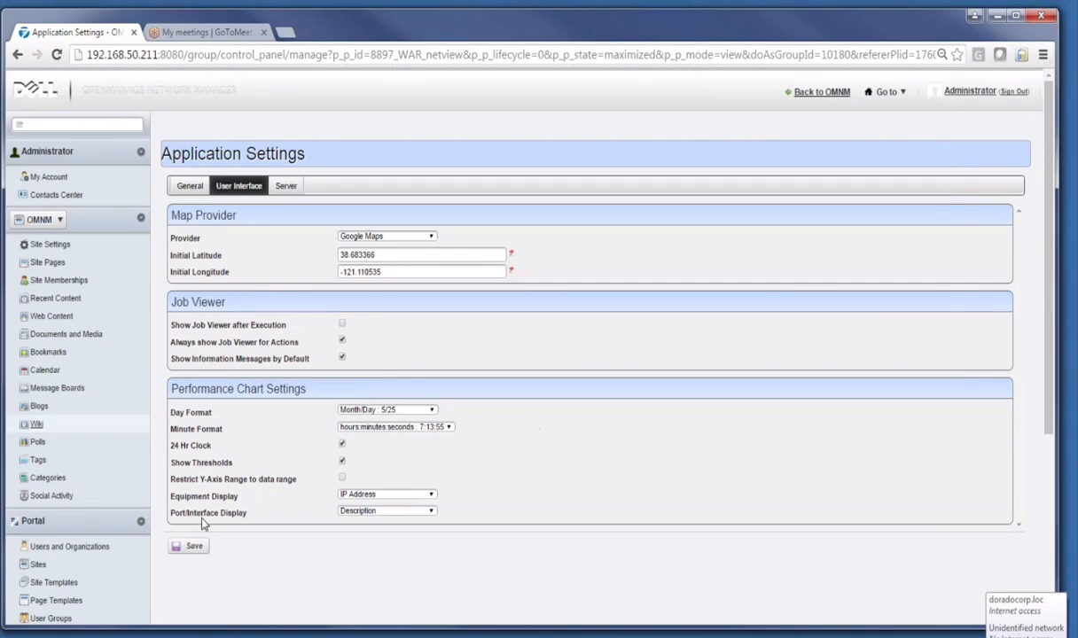
Examine the server session settings with Override System Defaults enabled, including the User Role choices, and return to OMNM without saving.
{"action": "left_click", "coordinate": [285, 188]}
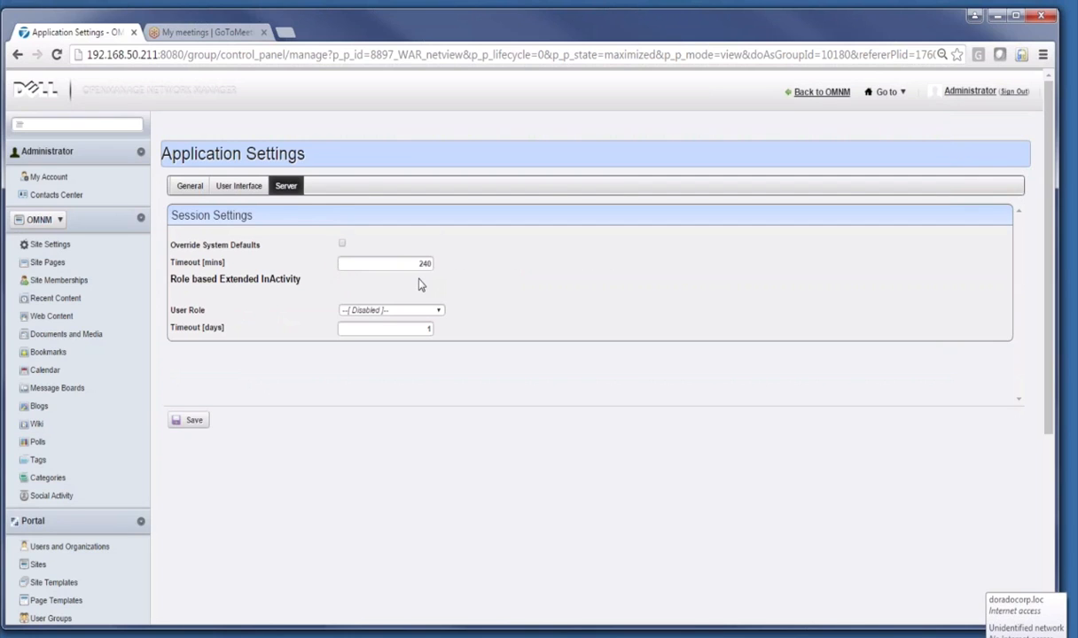
{"action": "left_click", "coordinate": [342, 243]}
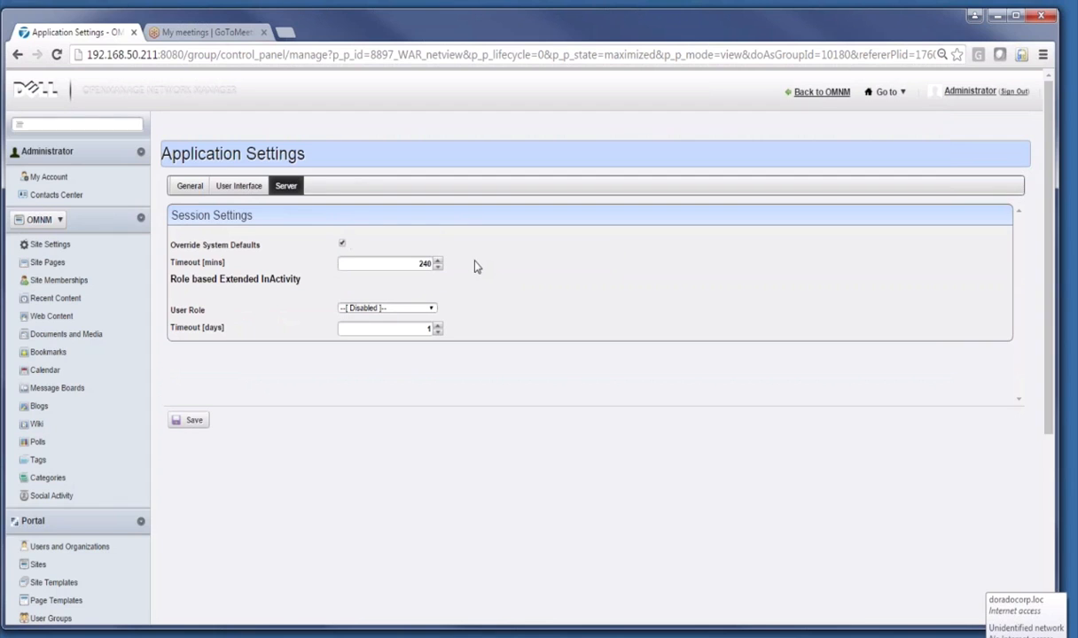
{"action": "left_click", "coordinate": [426, 311]}
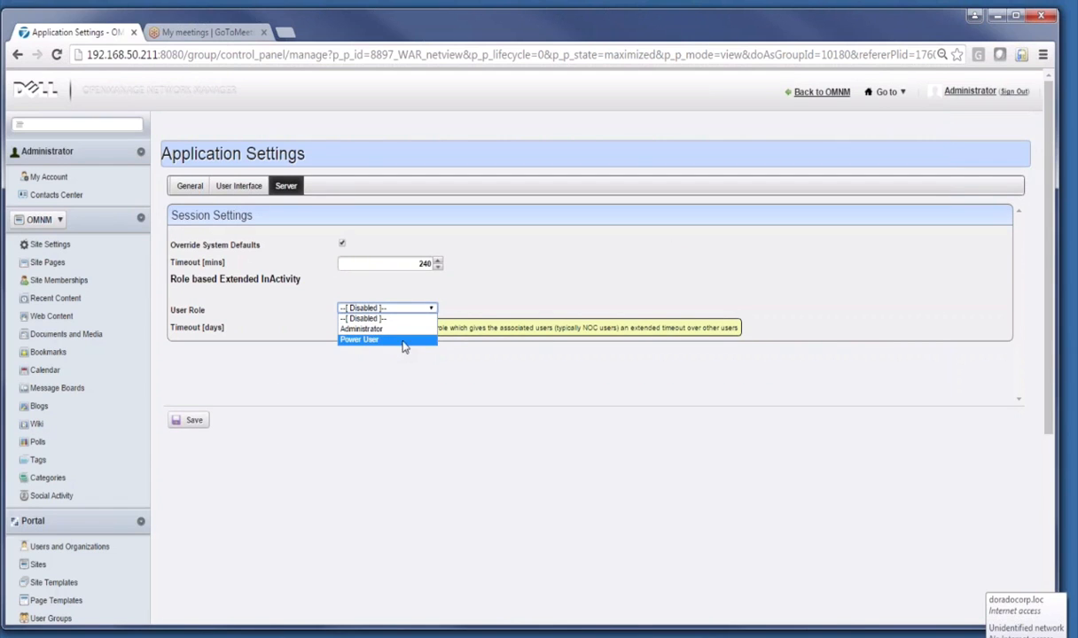
{"action": "left_click", "coordinate": [671, 249]}
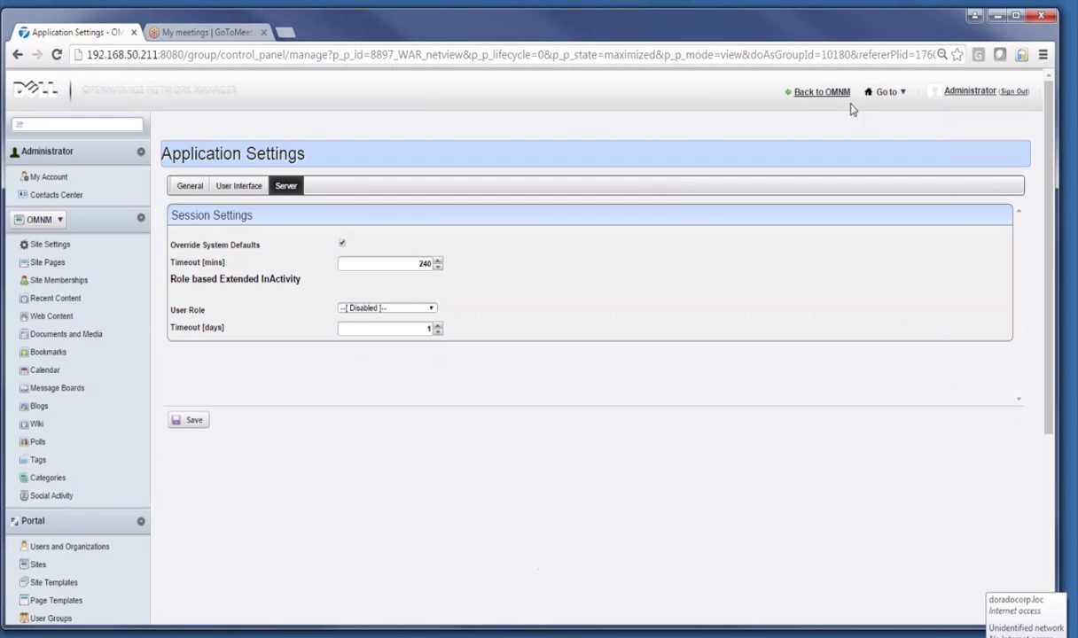
{"action": "left_click", "coordinate": [822, 92]}
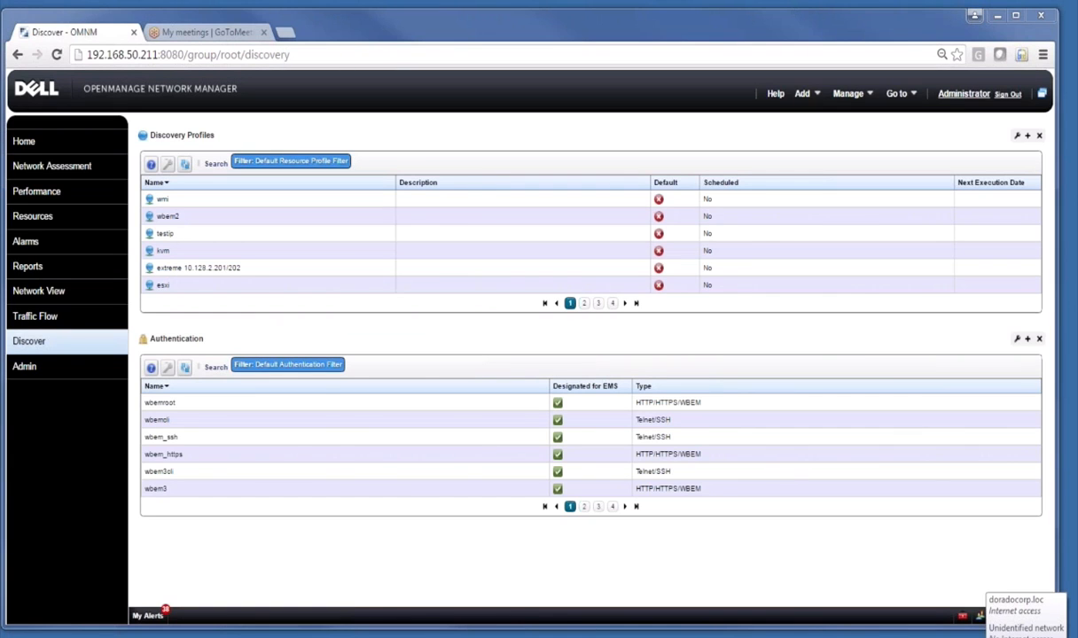